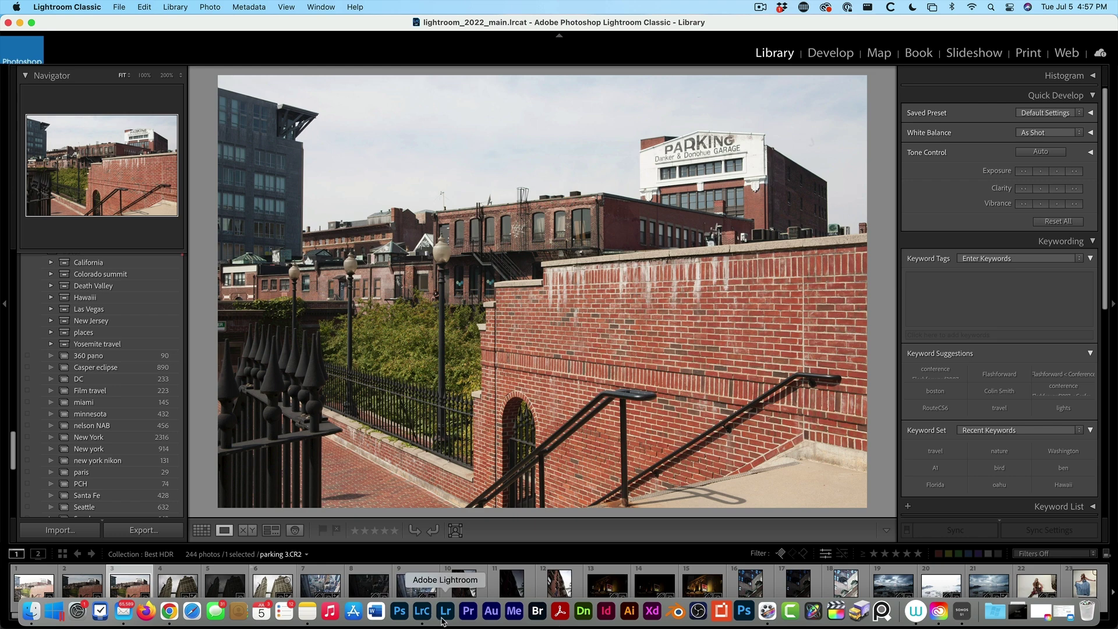
Bring Adobe Lightroom to the front and show its Light adjustments.
left_click(445, 611)
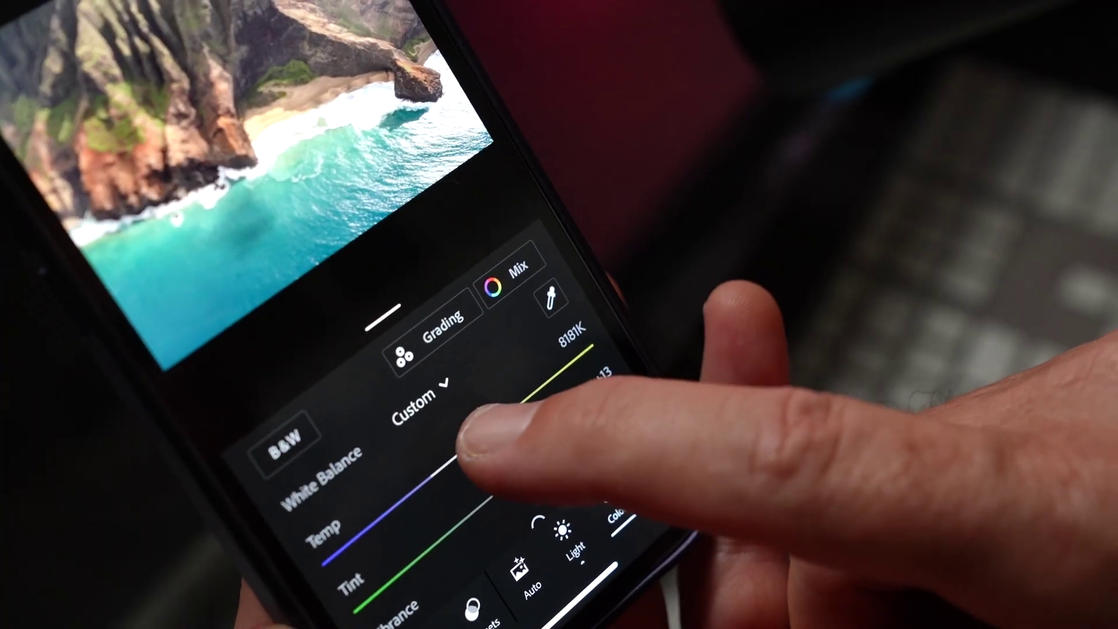
left_click(562, 538)
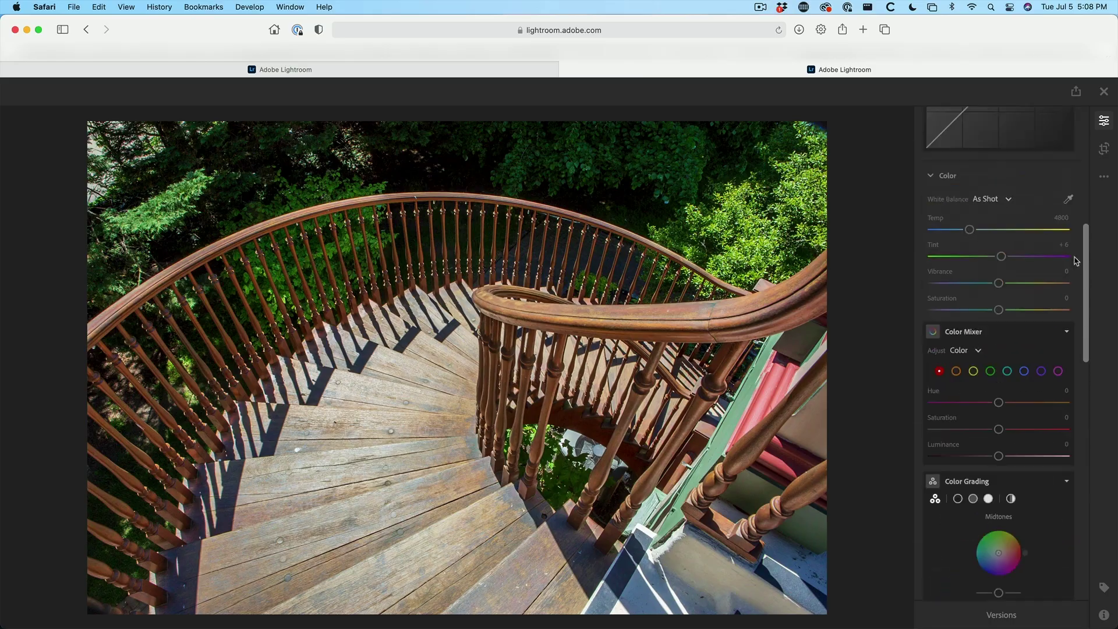
scroll(1078, 140, "up", 10)
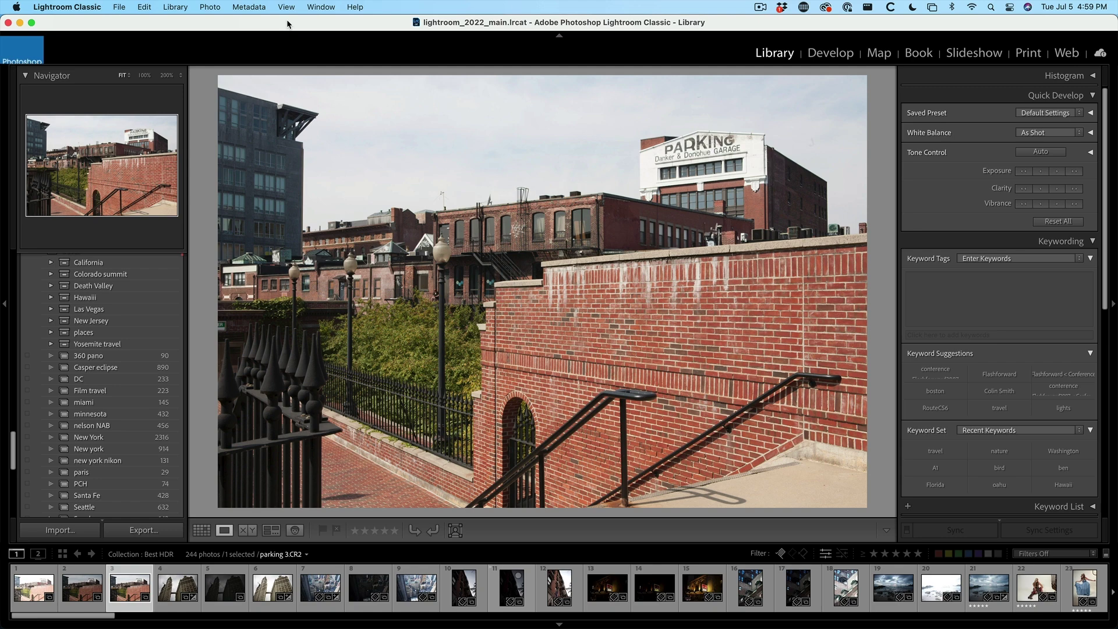
Create a collection named 'LR Sync', synced with Lightroom and set as the target collection.
scroll(14, 295, "up", 10)
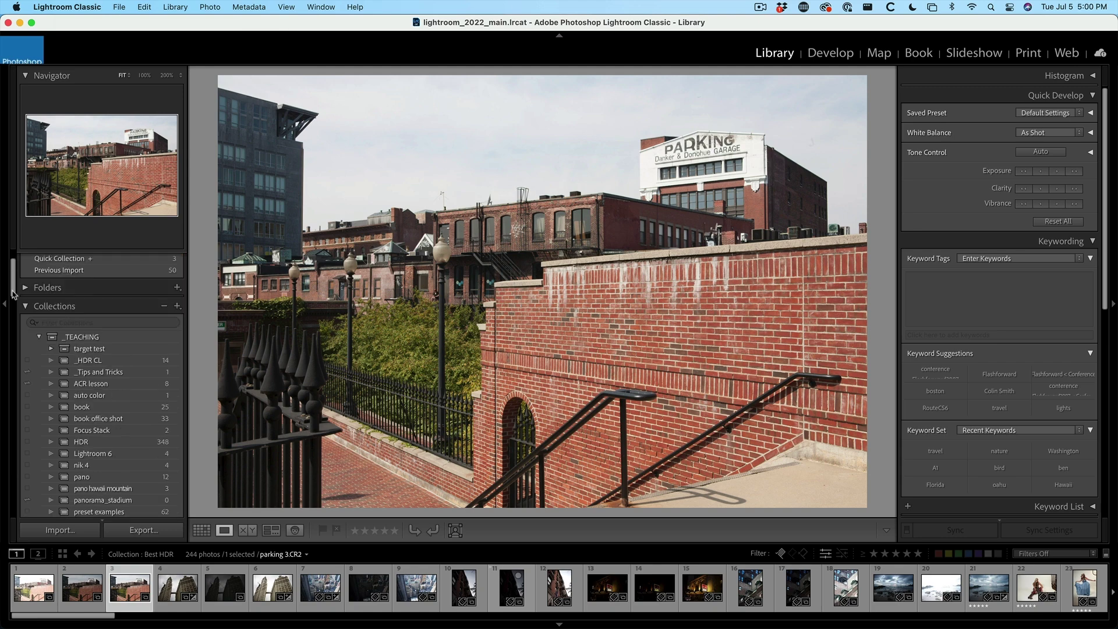
left_click(178, 307)
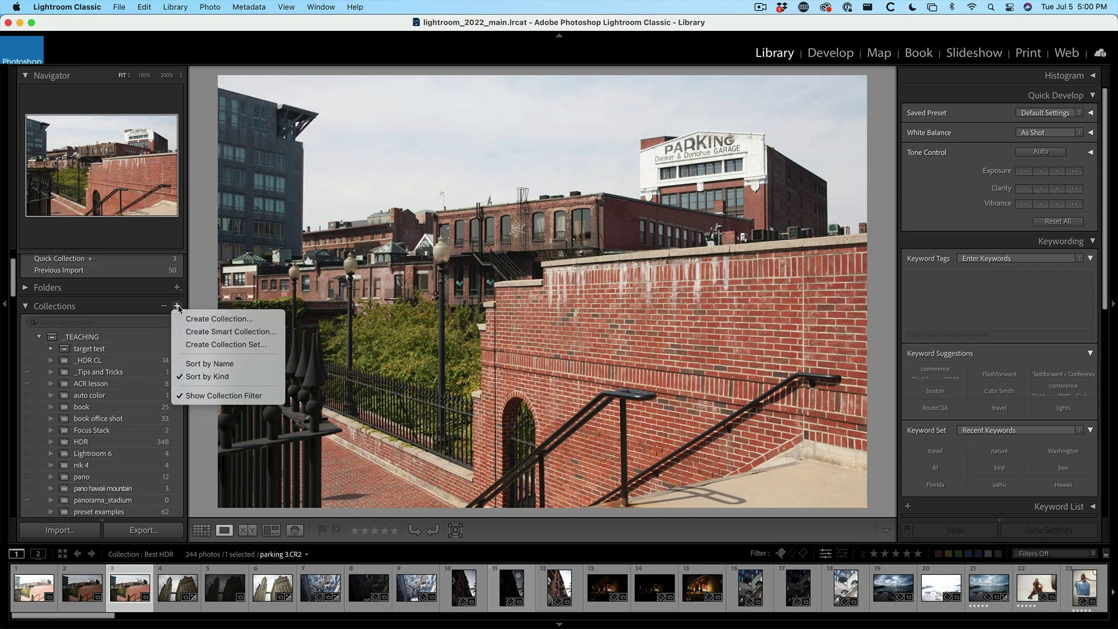
left_click(209, 318)
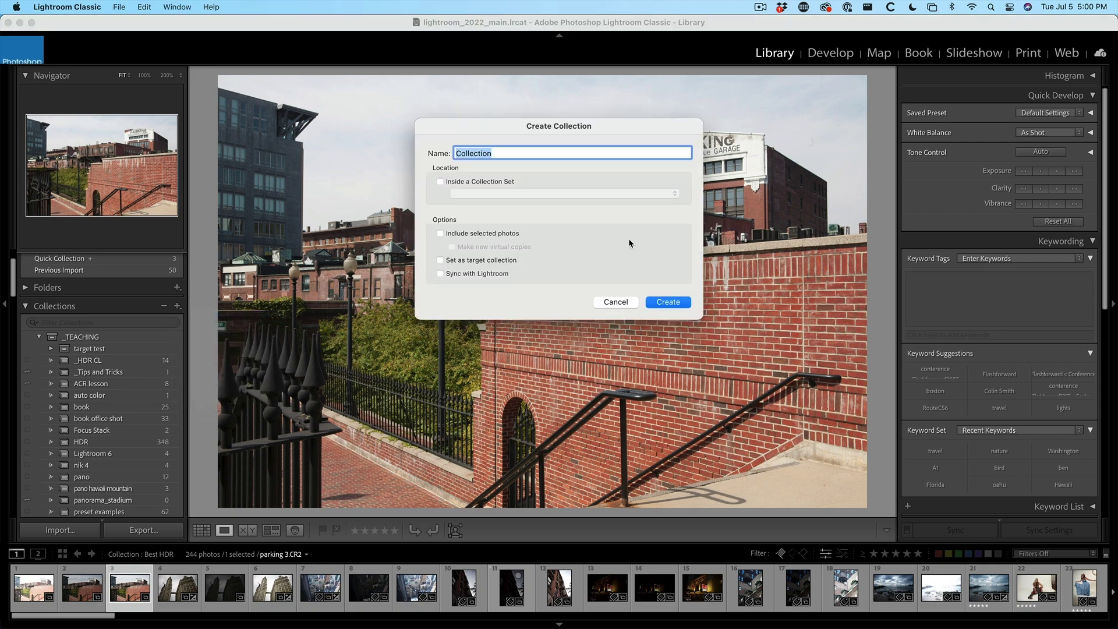
type("LR Sync")
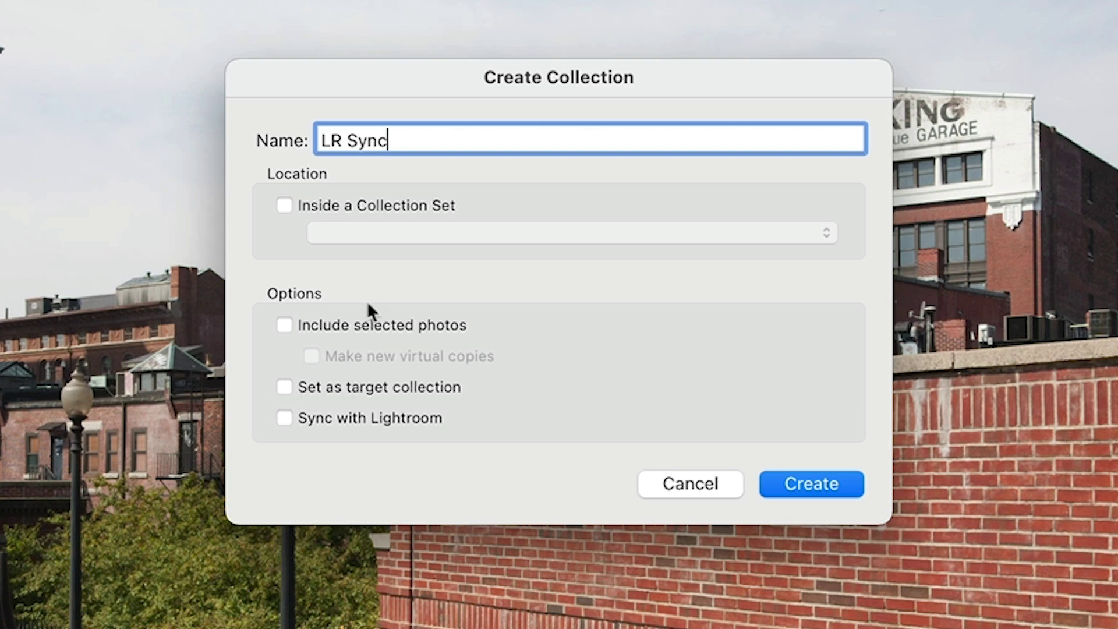
left_click(285, 418)
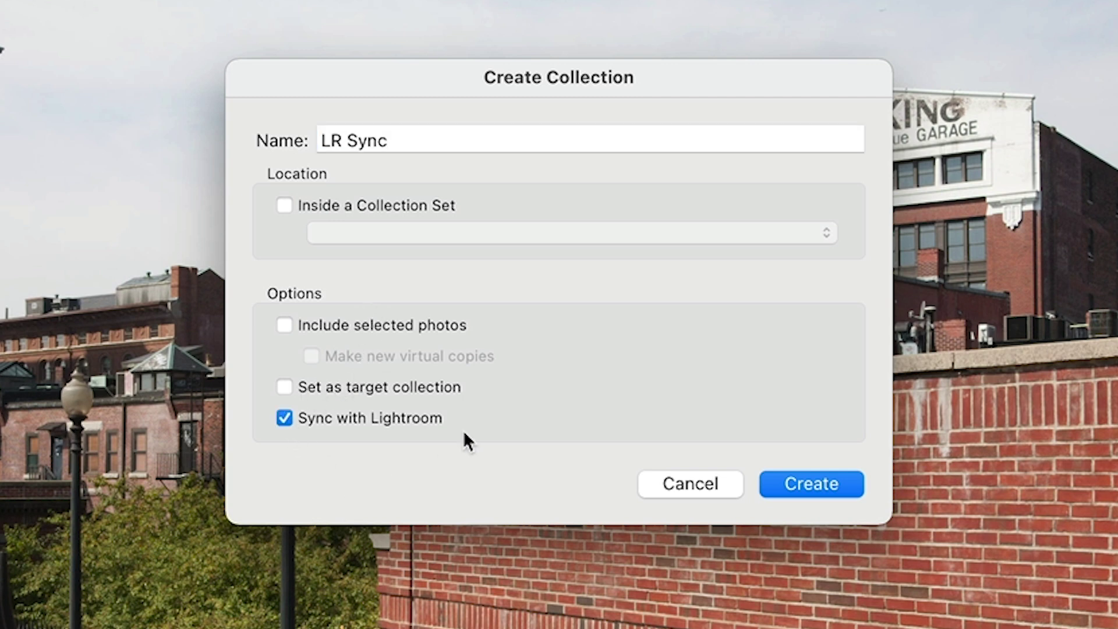
left_click(285, 387)
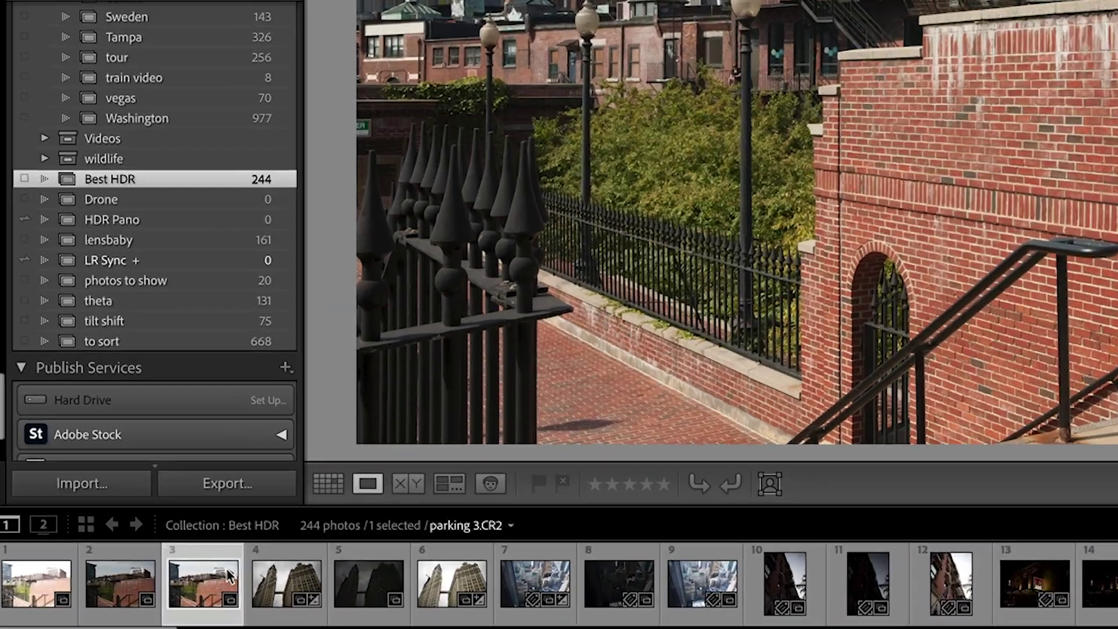
Add the parking 3, parking 2 and parking 1 photos to the LR Sync target collection.
key("b")
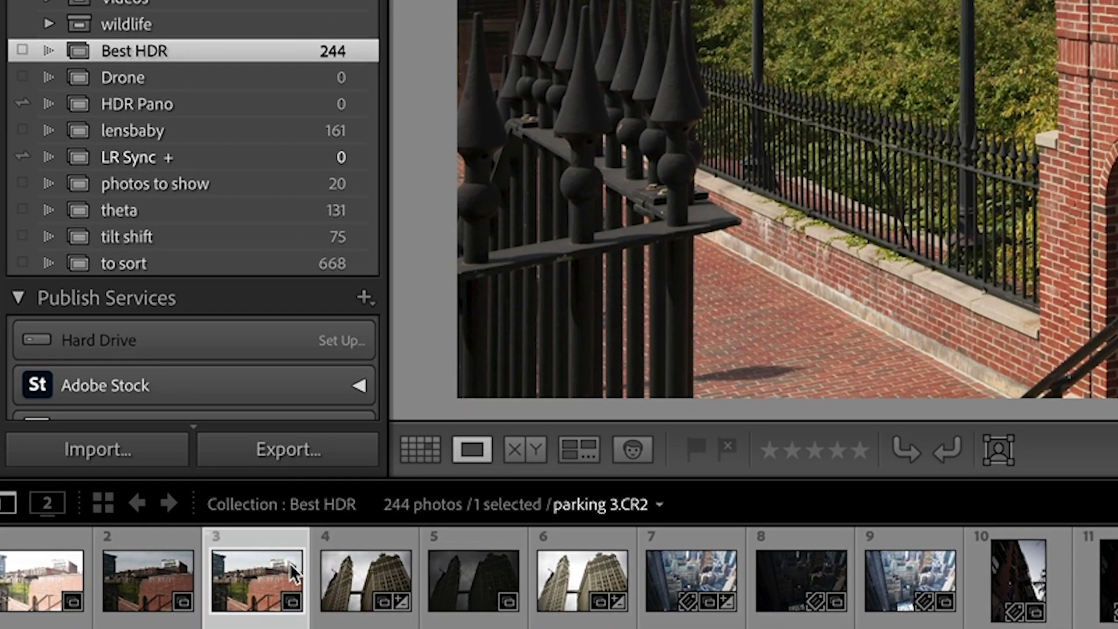
left_click(186, 568)
key("b")
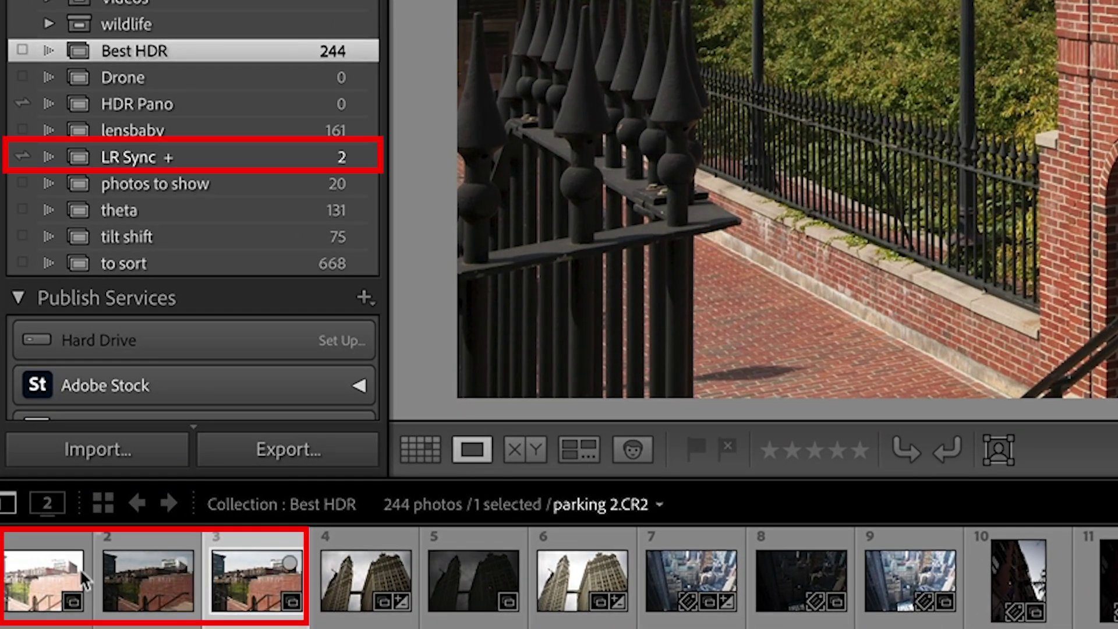
left_click(72, 573)
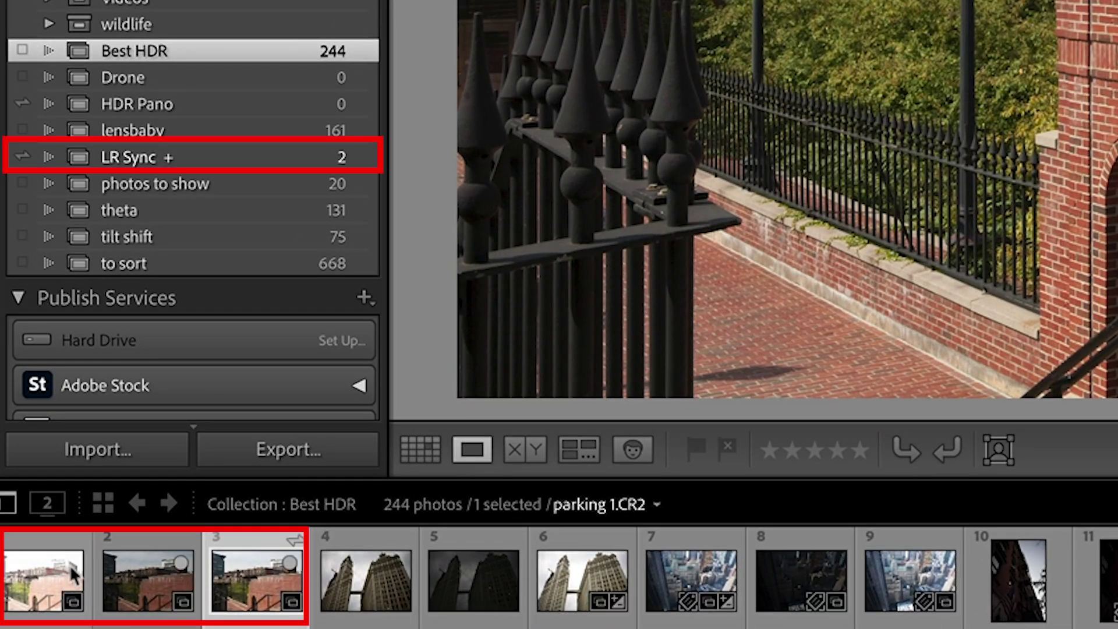
key("b")
key("Right")
key("Right")
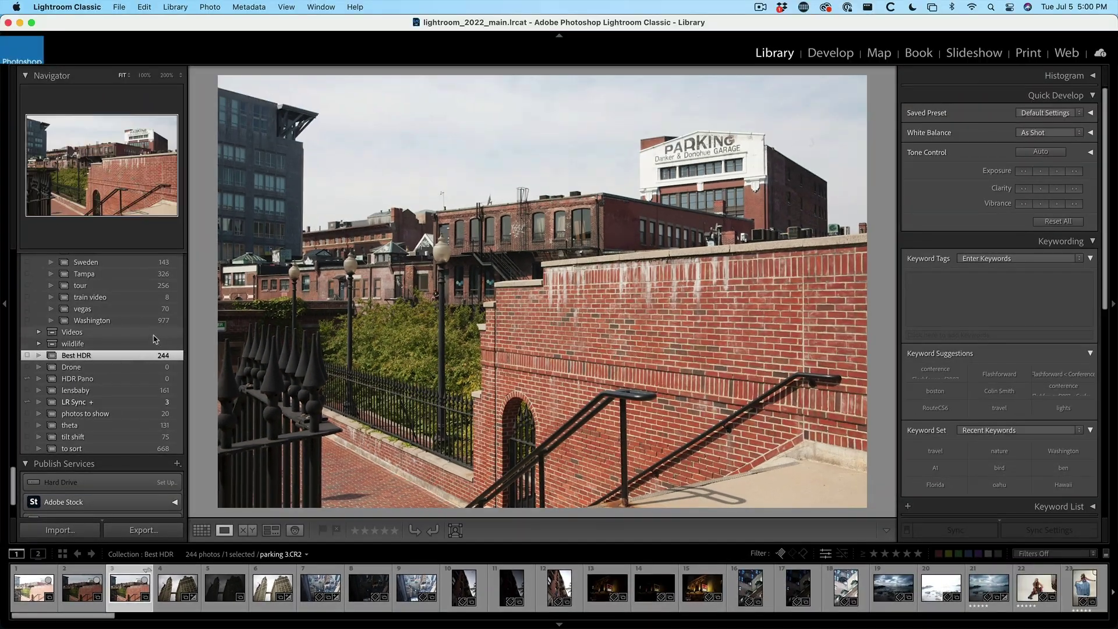
Open the LR Sync collection in Grid view and mark it for syncing.
left_click(93, 401)
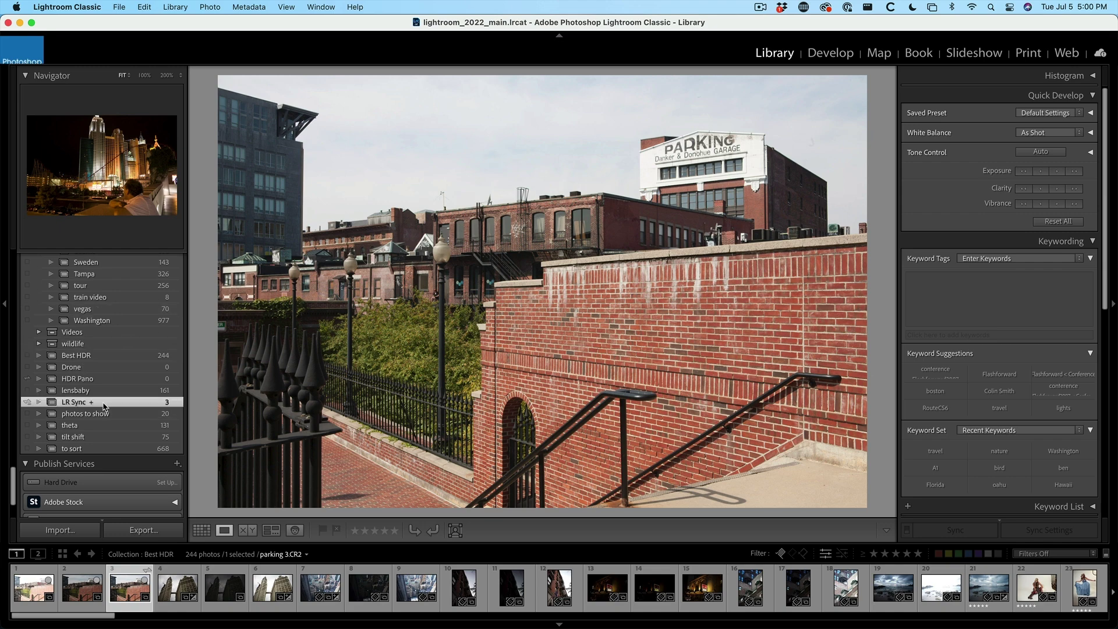
key("g")
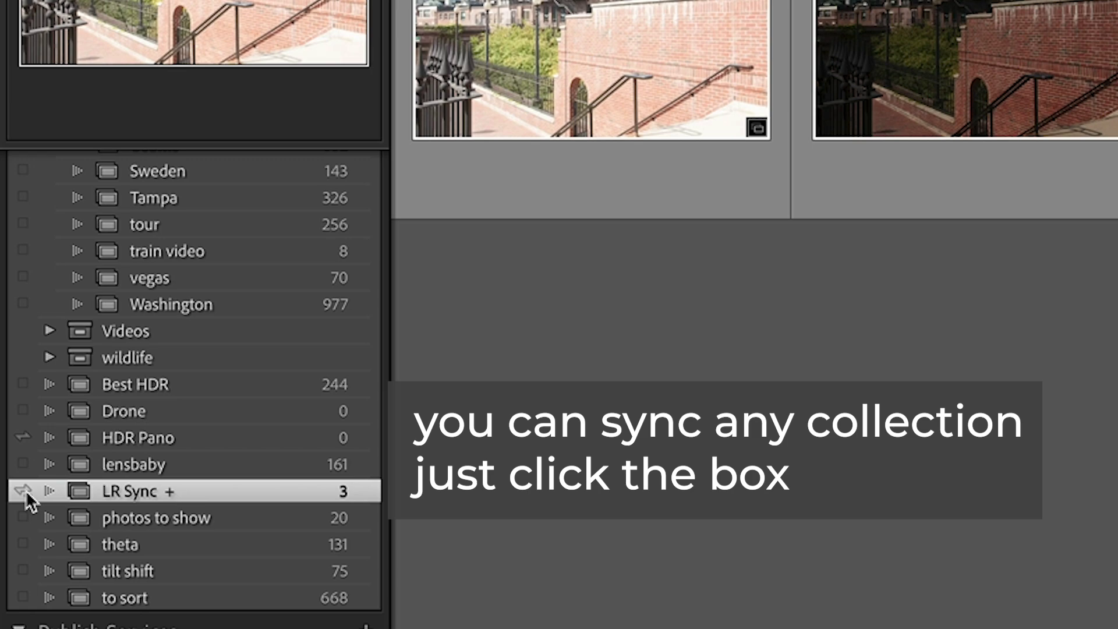
left_click(23, 491)
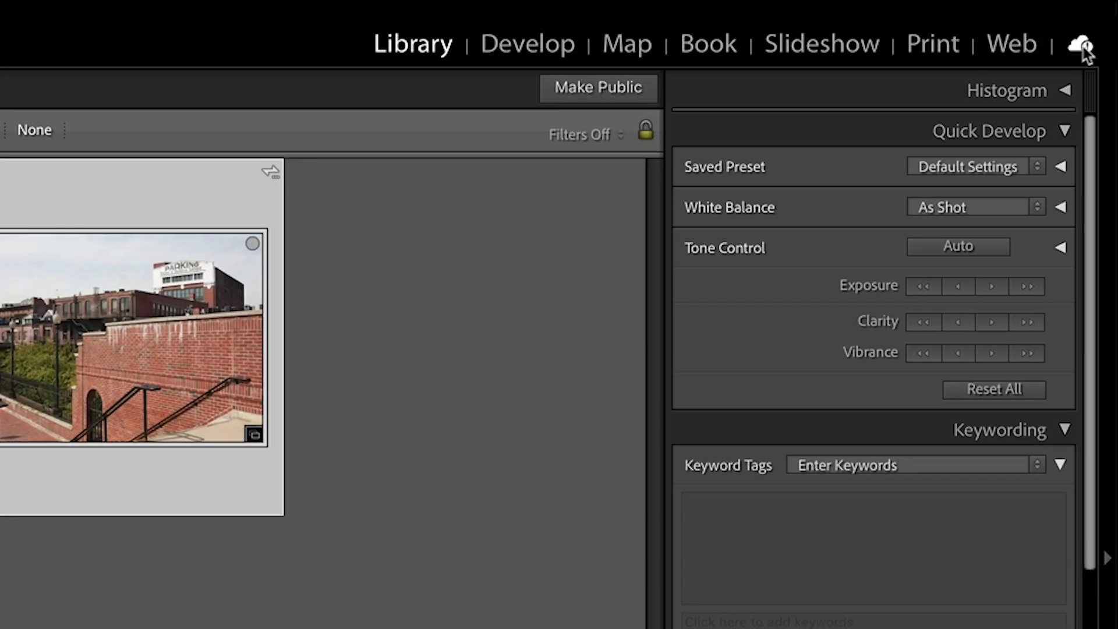
left_click(1098, 29)
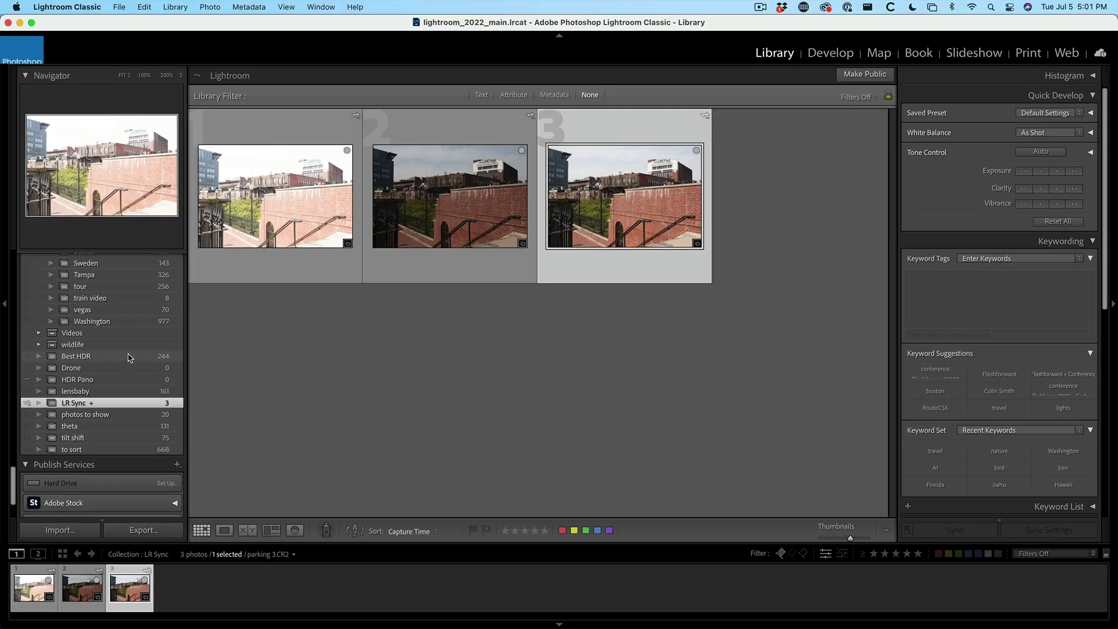
scroll(124, 303, "up", 5)
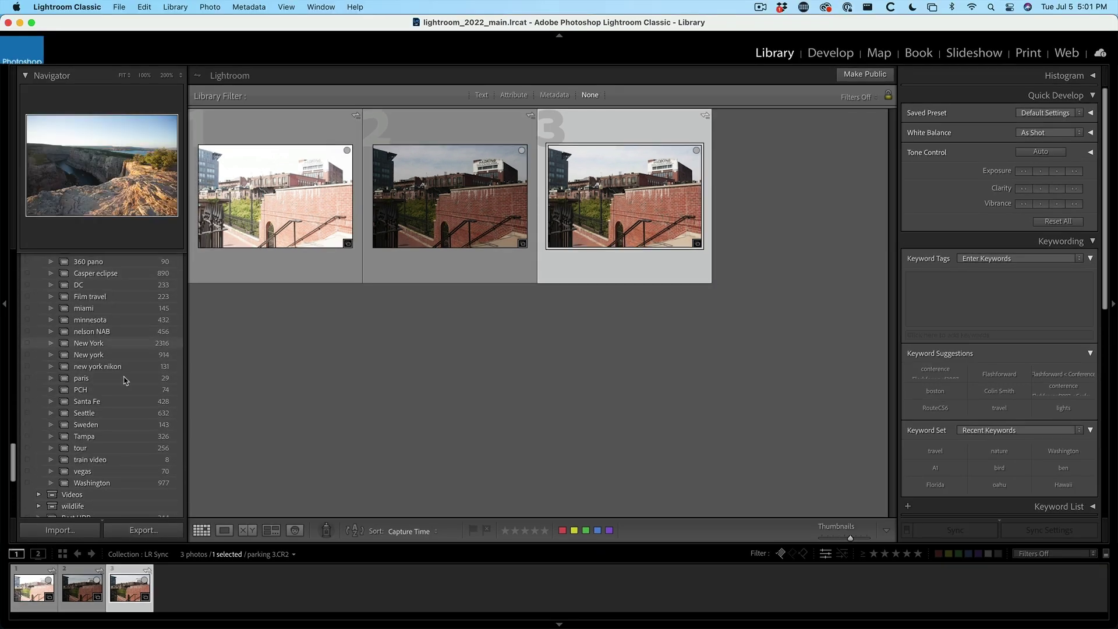
scroll(130, 410, "down", 3)
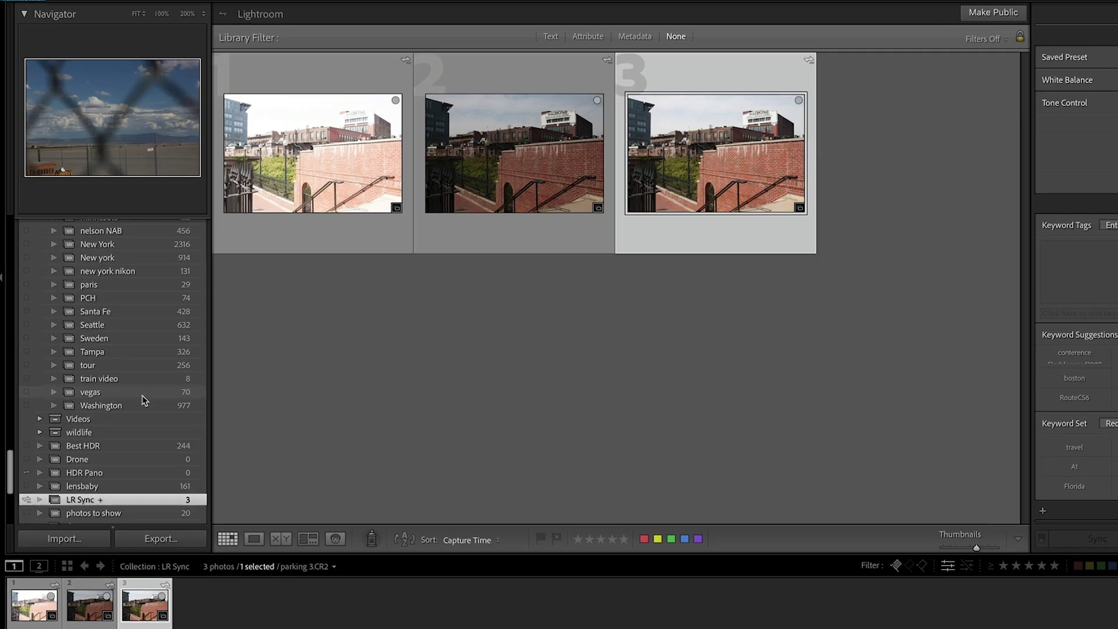
scroll(144, 401, "down", 3)
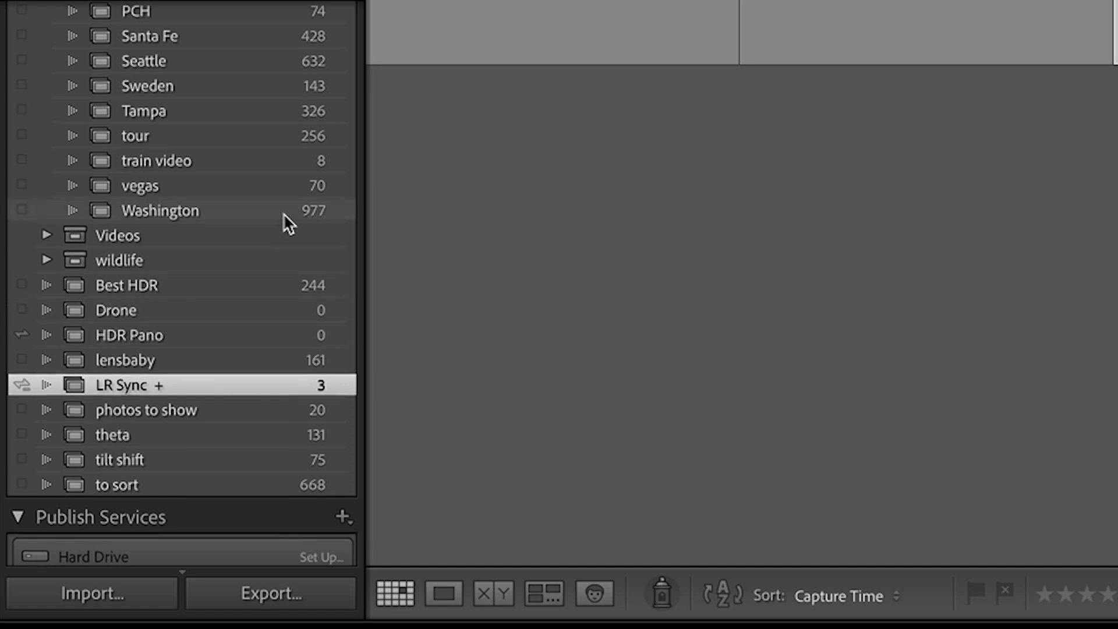
scroll(268, 174, "up", 1)
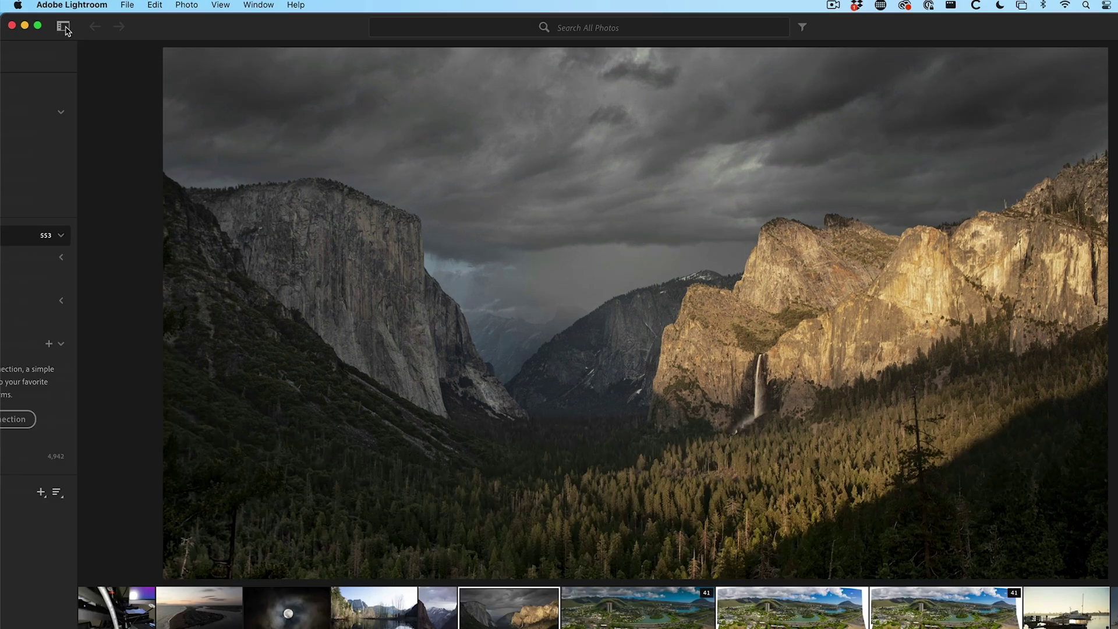
Reopen Lightroom's side navigation and open the LR Sync album with its three parking photos.
left_click(60, 27)
left_click(116, 24)
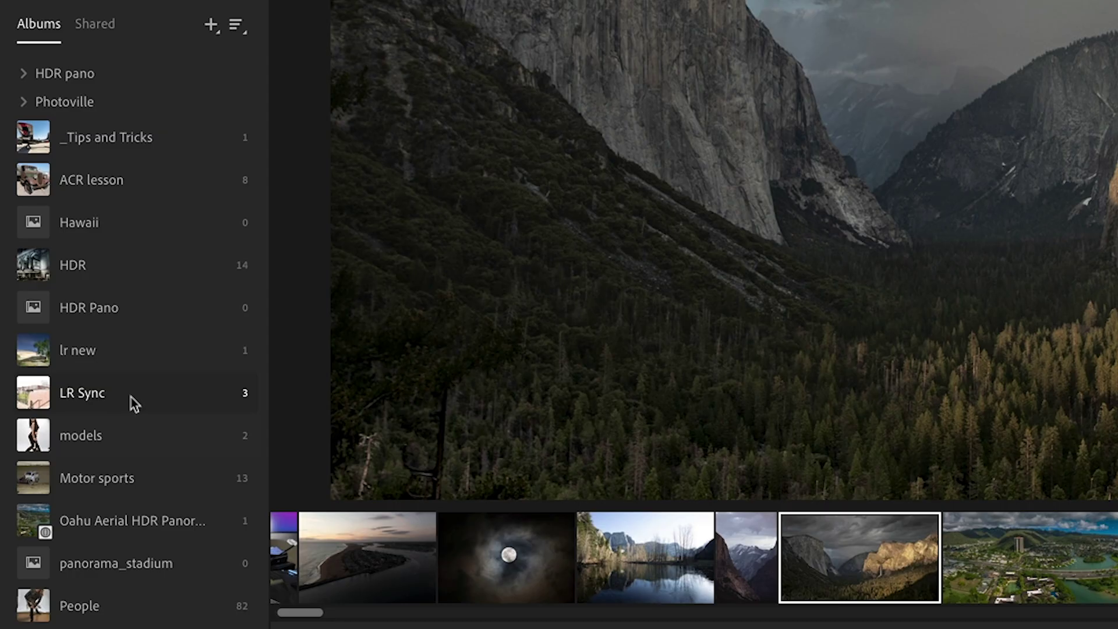
left_click(92, 403)
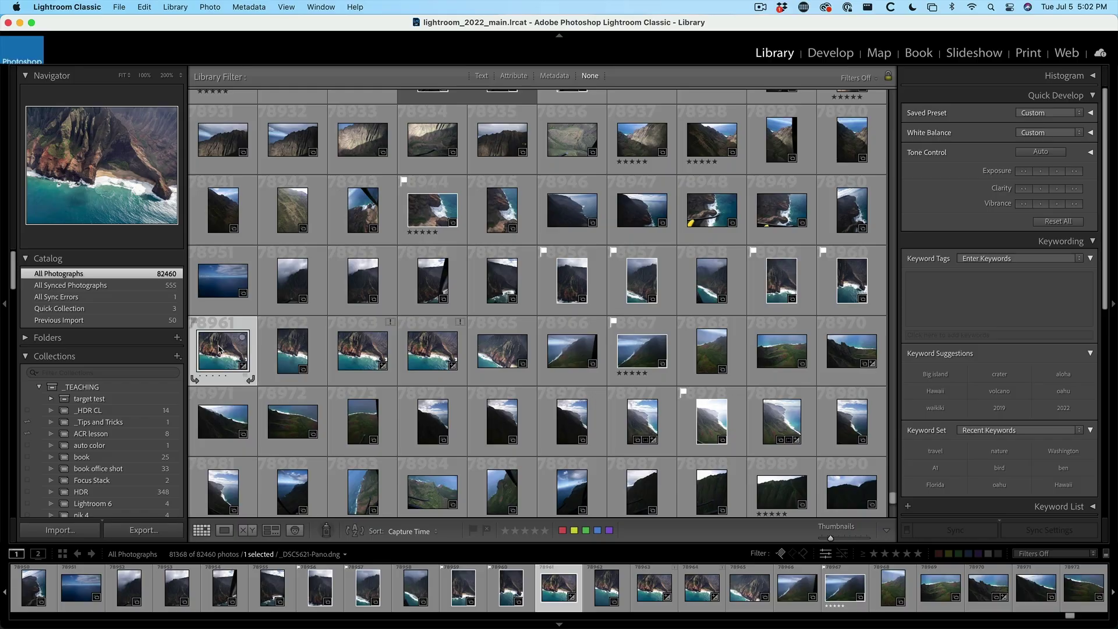
Add the _DSC5621-Pano.dng coastal panorama to LR Sync, bringing the collection to 4 photos.
left_click(830, 52)
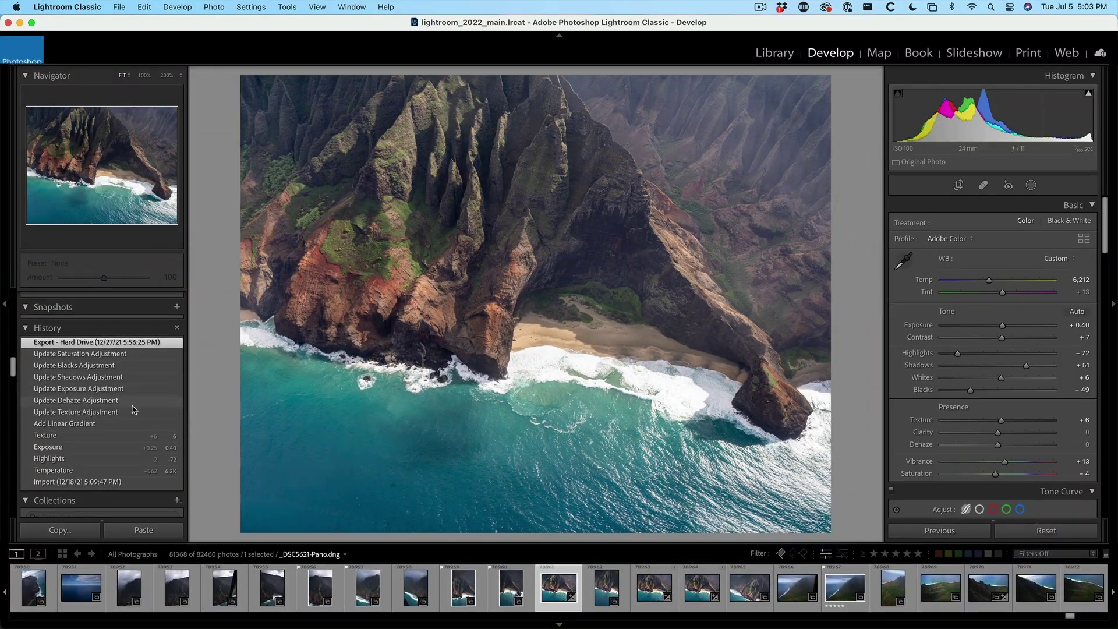
scroll(132, 409, "down", 10)
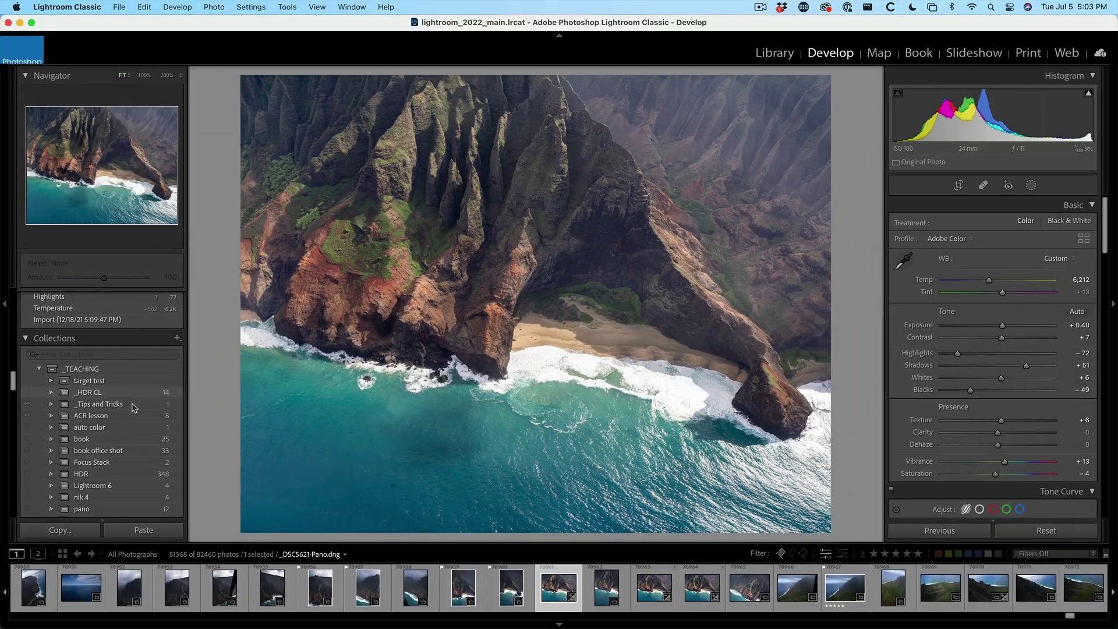
scroll(133, 408, "down", 5)
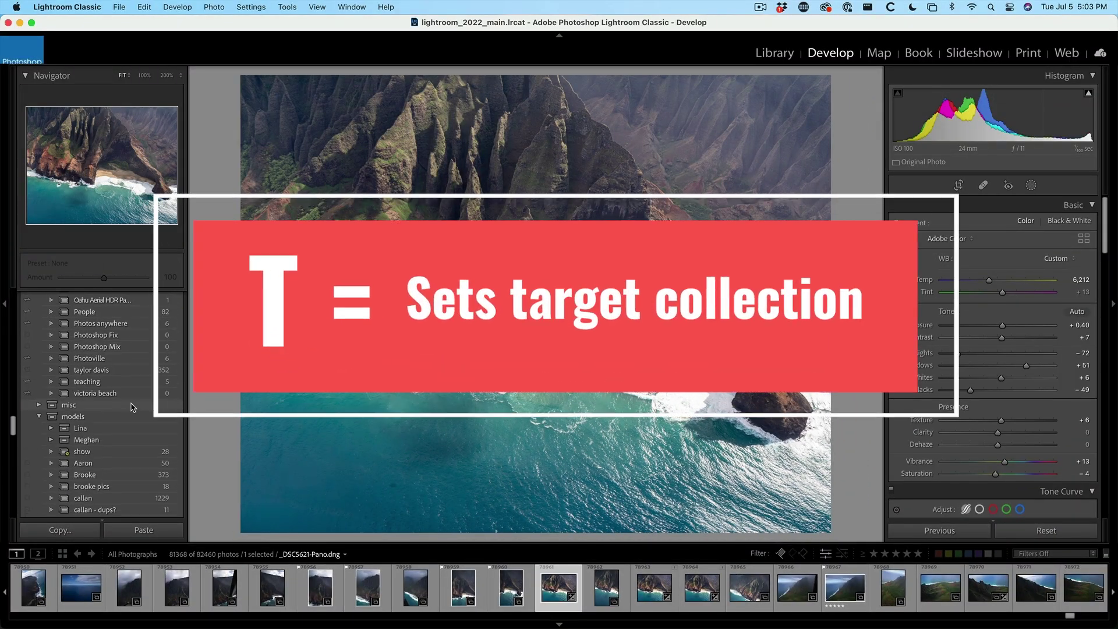
scroll(133, 404, "down", 15)
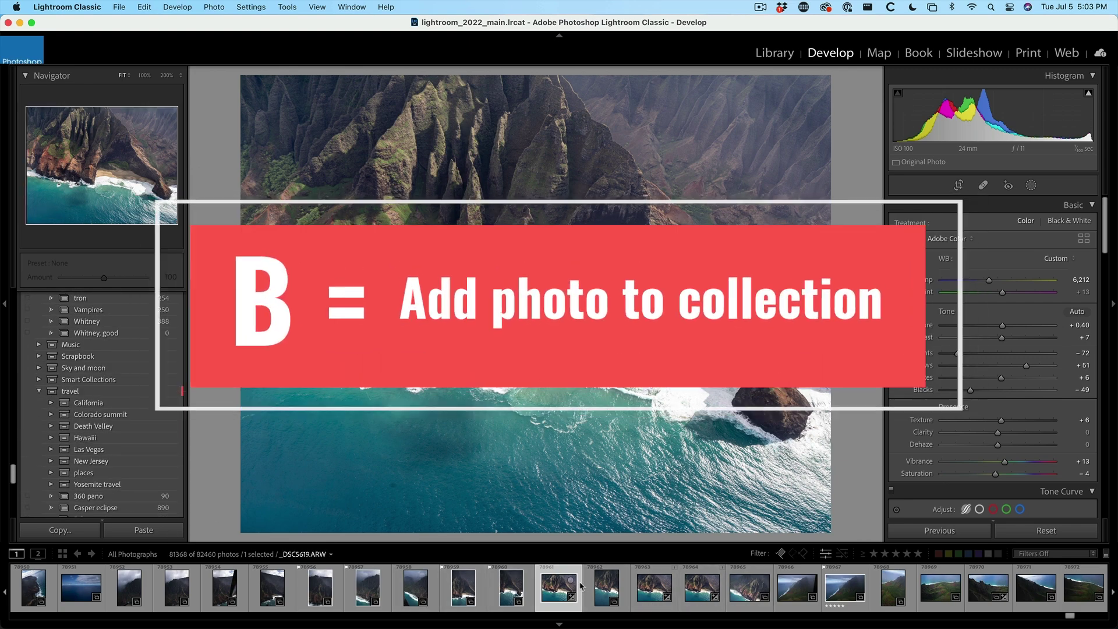
key("b")
scroll(104, 437, "down", 10)
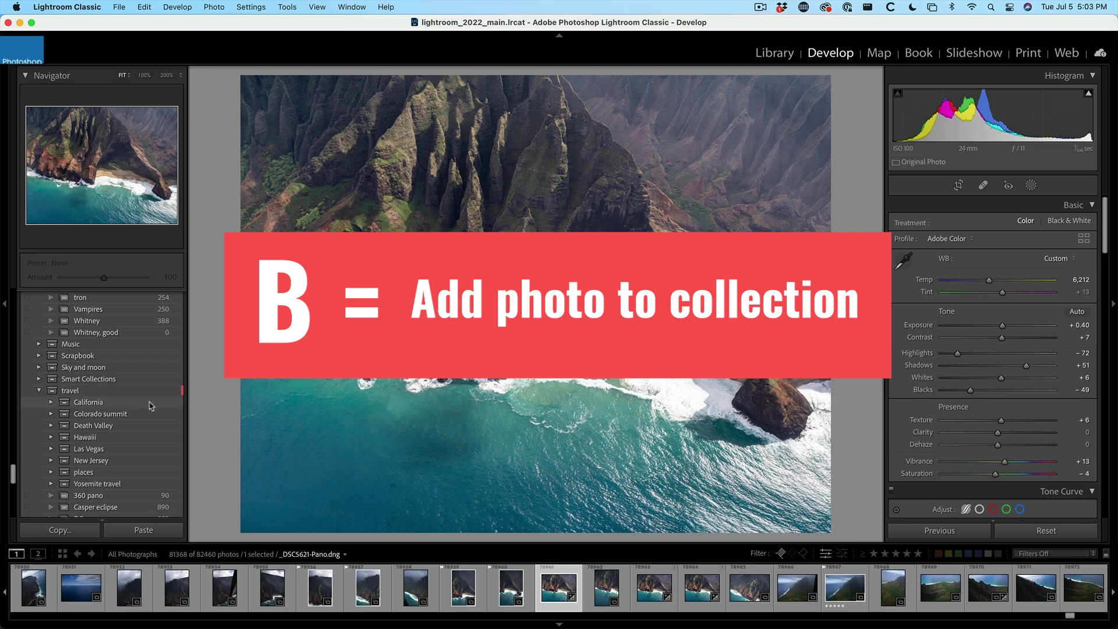
left_click_drag(14, 494, 11, 515)
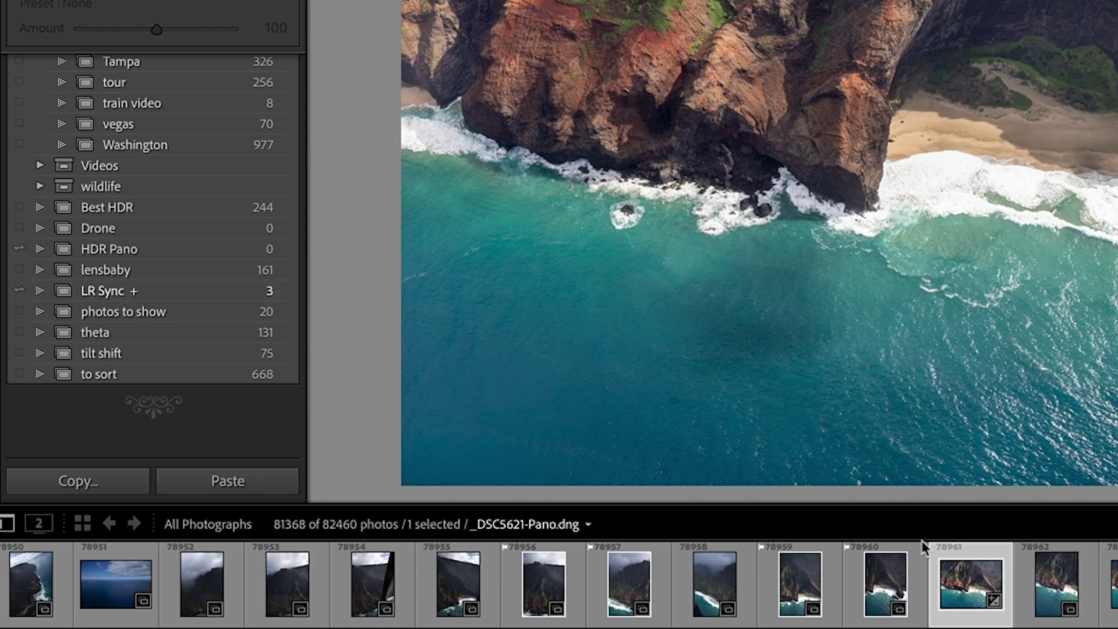
left_click_drag(961, 579, 253, 293)
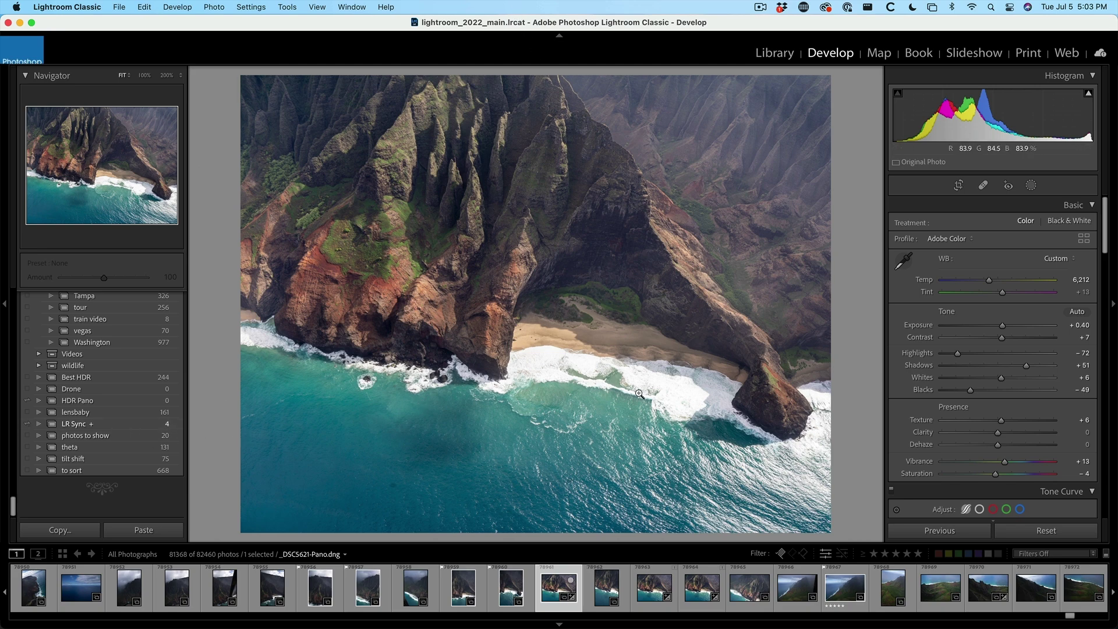
key("super+Tab")
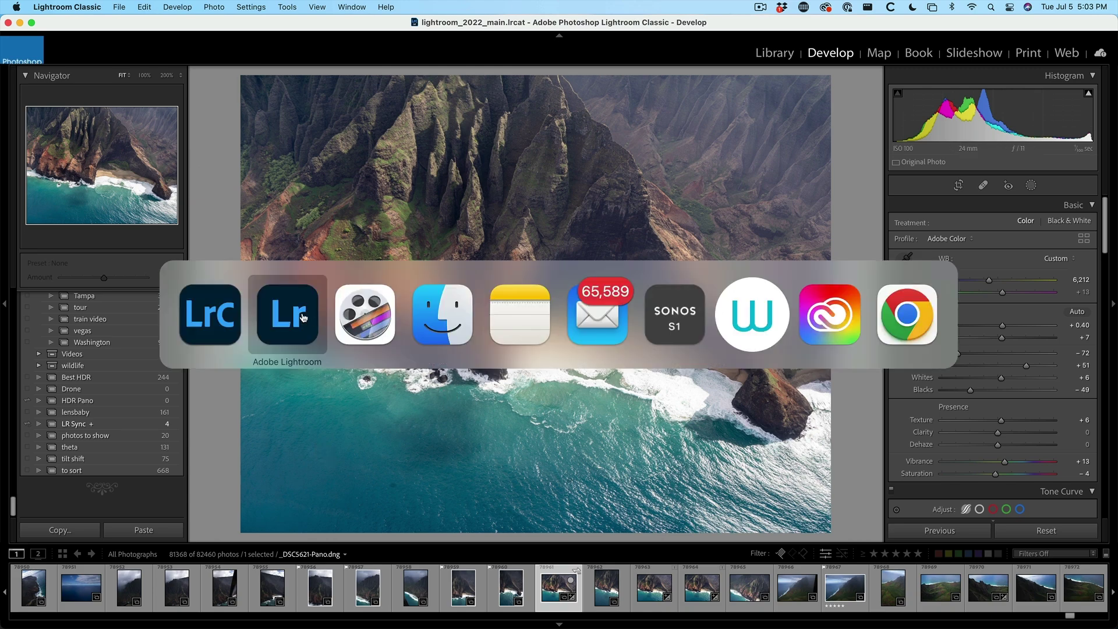
In Adobe Lightroom, confirm cloud sync status and view the newly synced aerial photo.
left_click(303, 317)
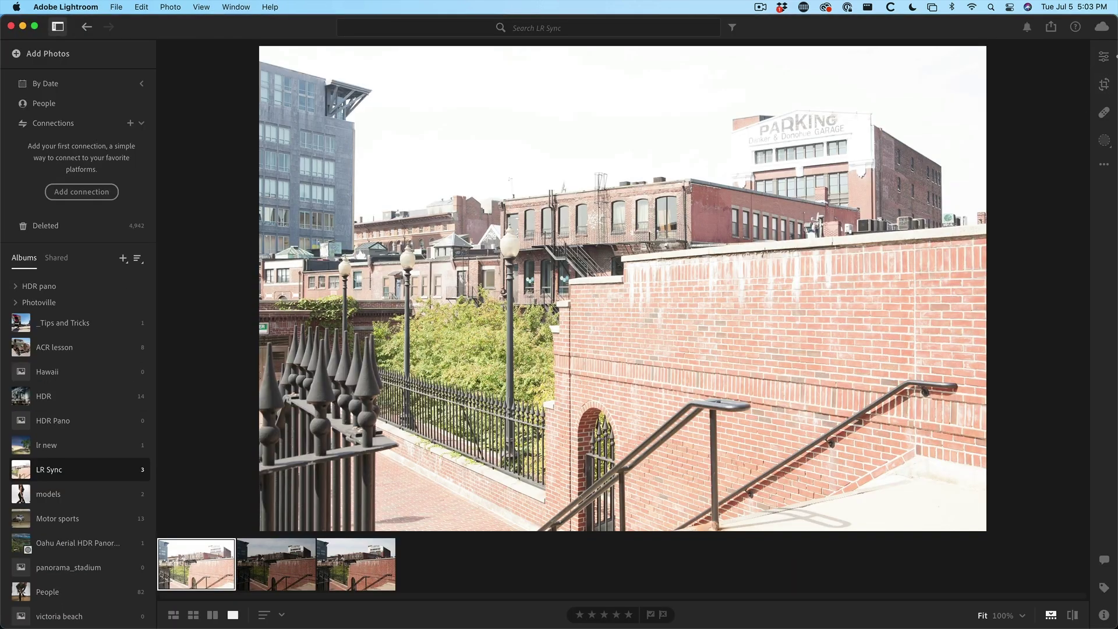
left_click(1101, 27)
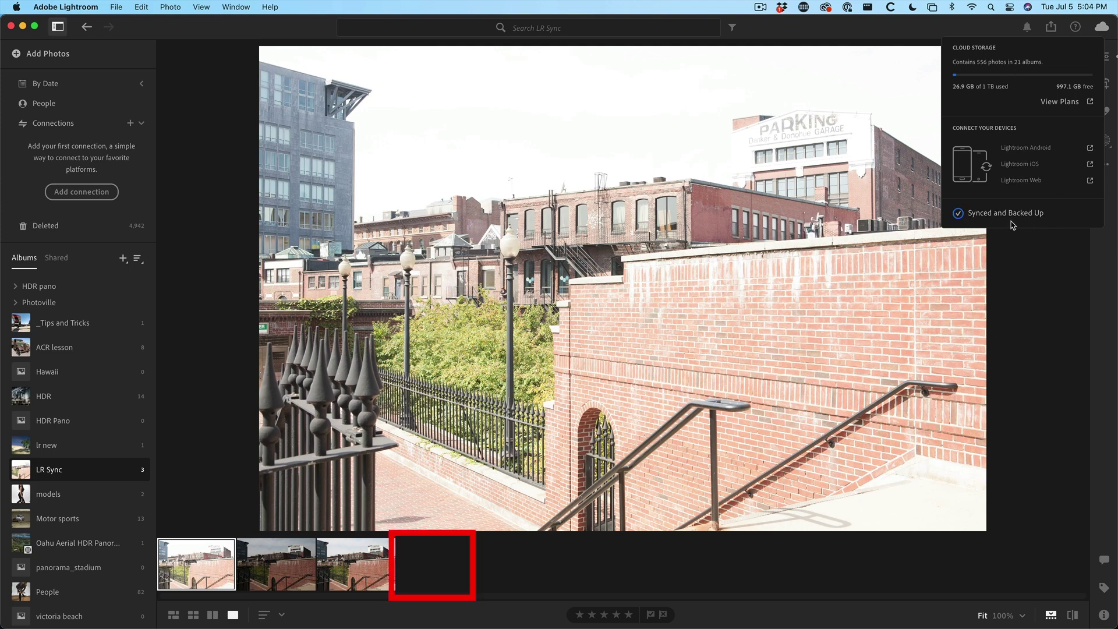
left_click(449, 572)
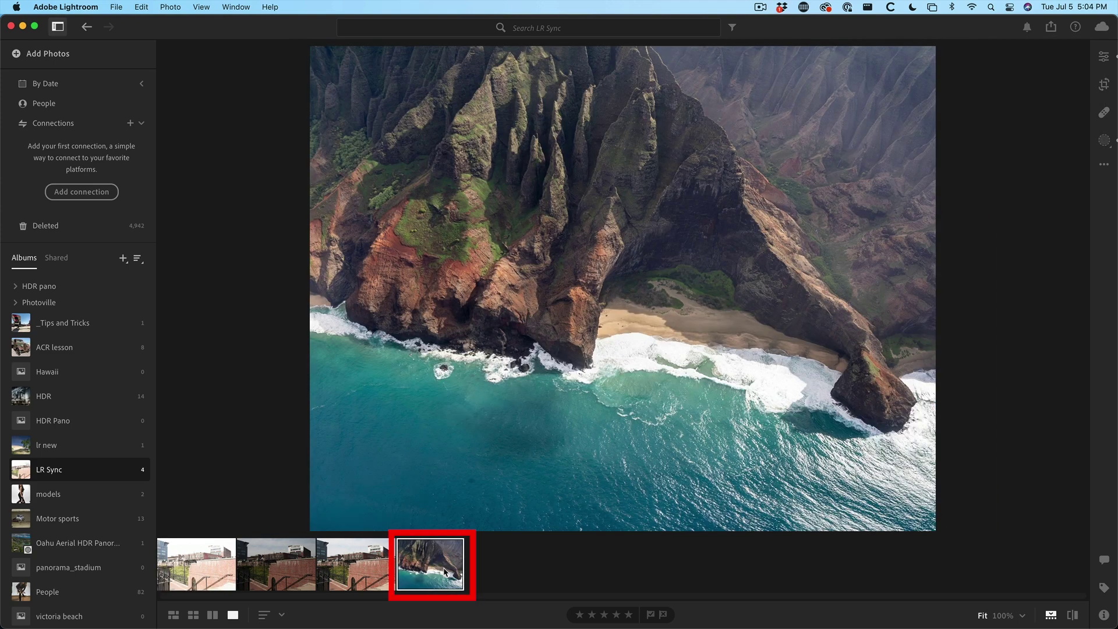
left_click(198, 561)
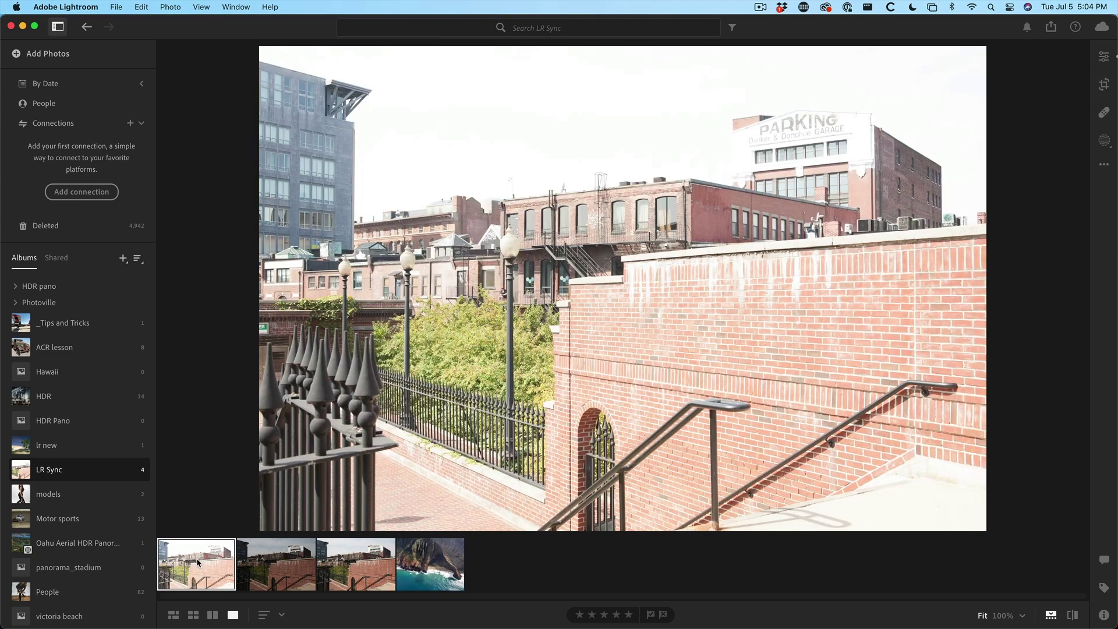
left_click(1102, 59)
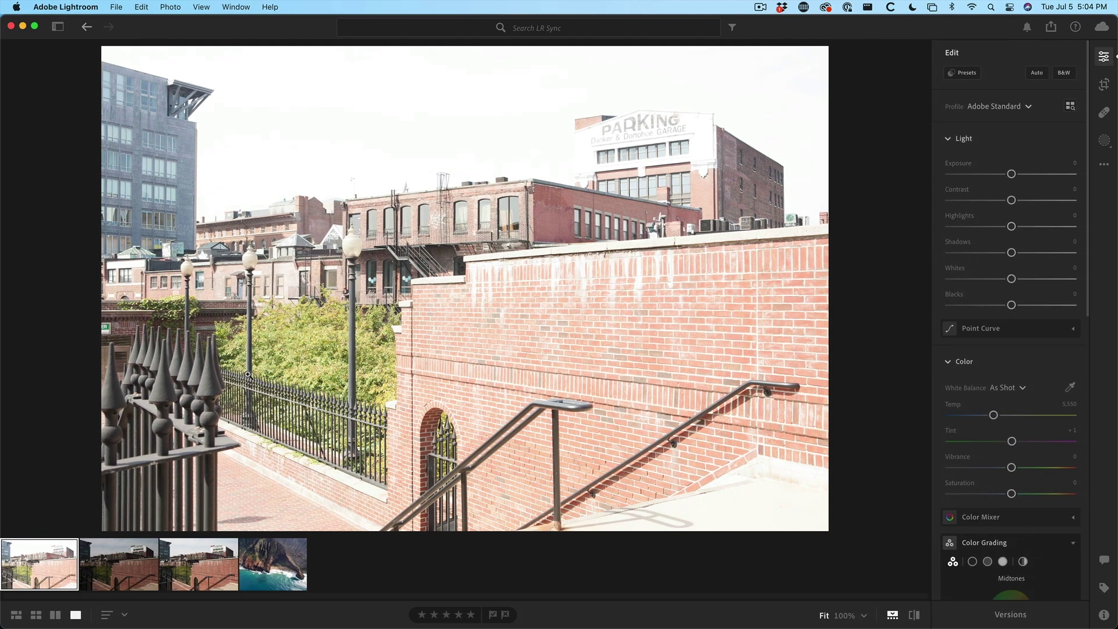
Raise Dehaze to +29 on the aerial coastline photo in the Effects panel.
left_click(268, 566)
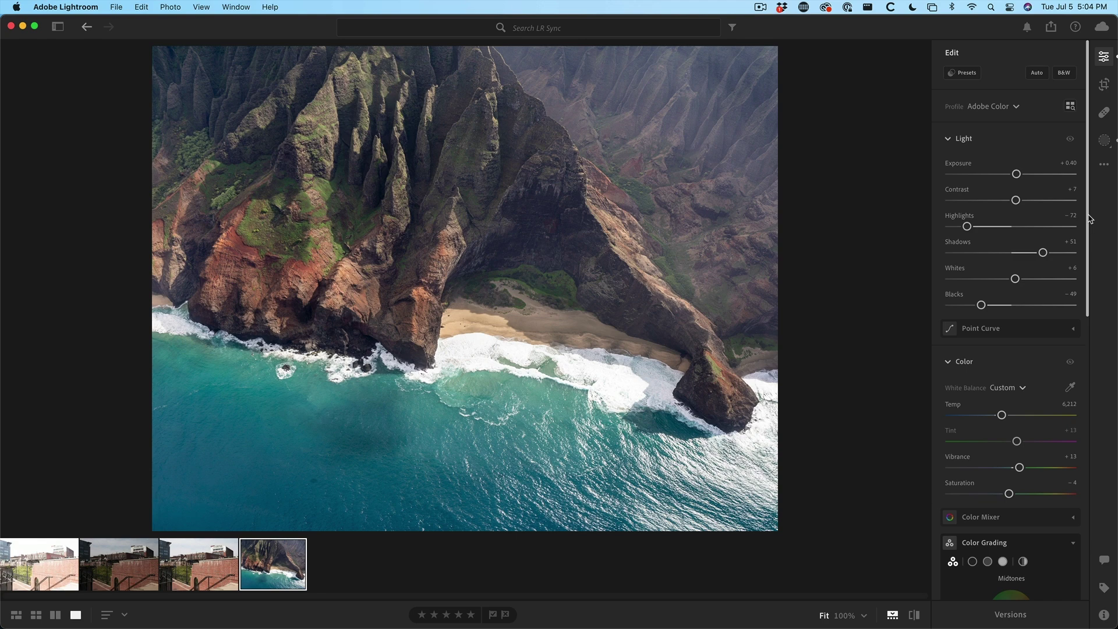
scroll(1084, 249, "down", 2)
left_click_drag(1084, 249, 1085, 454)
scroll(1011, 414, "down", 2)
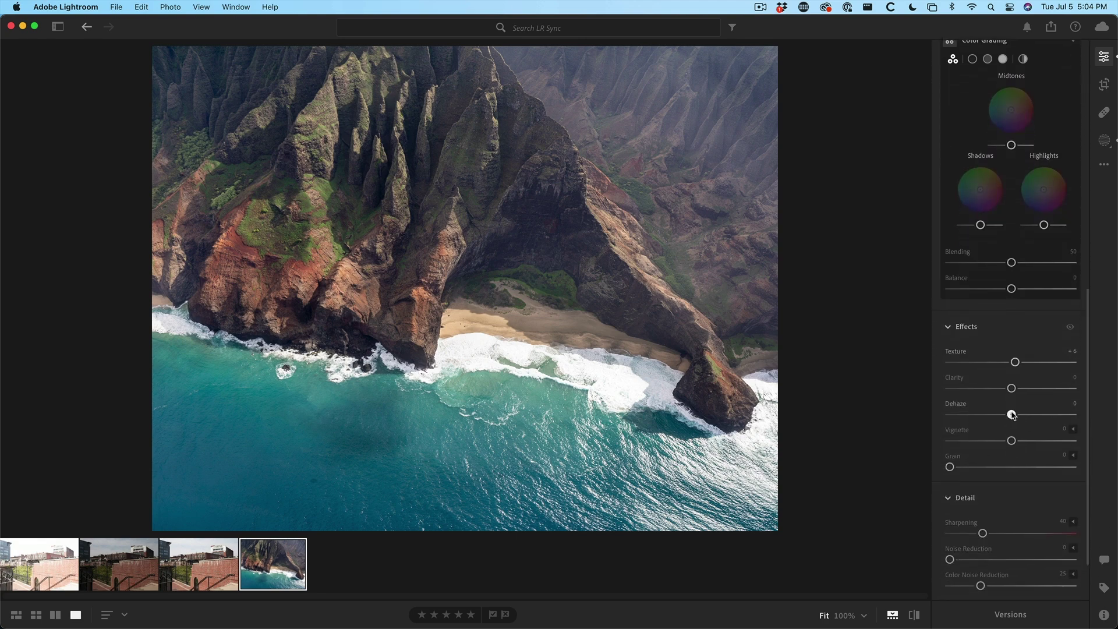
left_click_drag(1011, 414, 1029, 415)
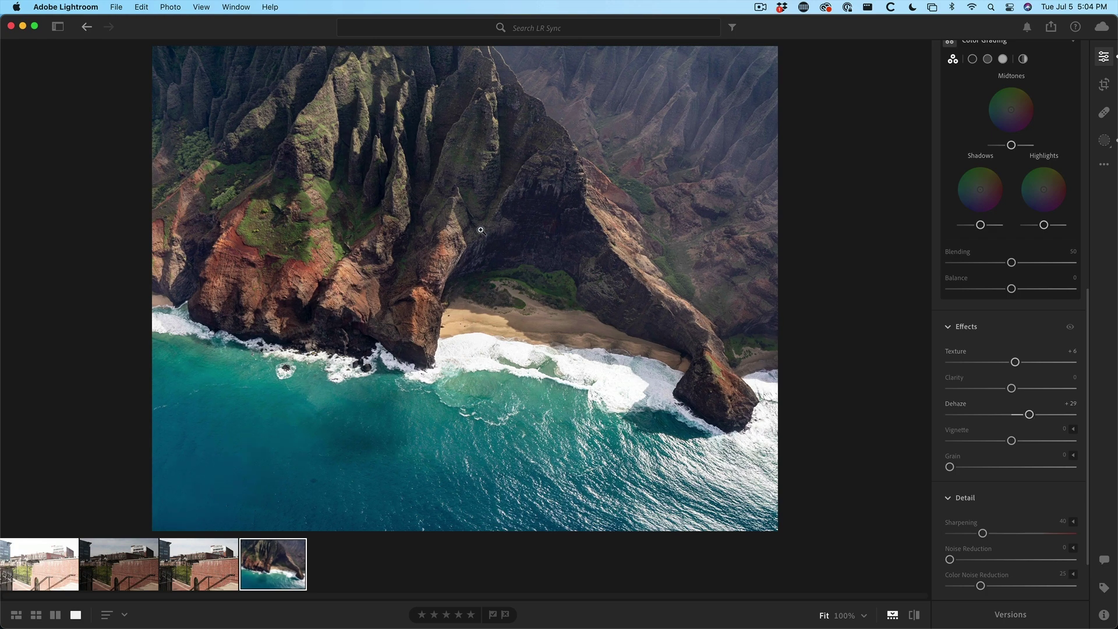
scroll(1041, 247, "up", 10)
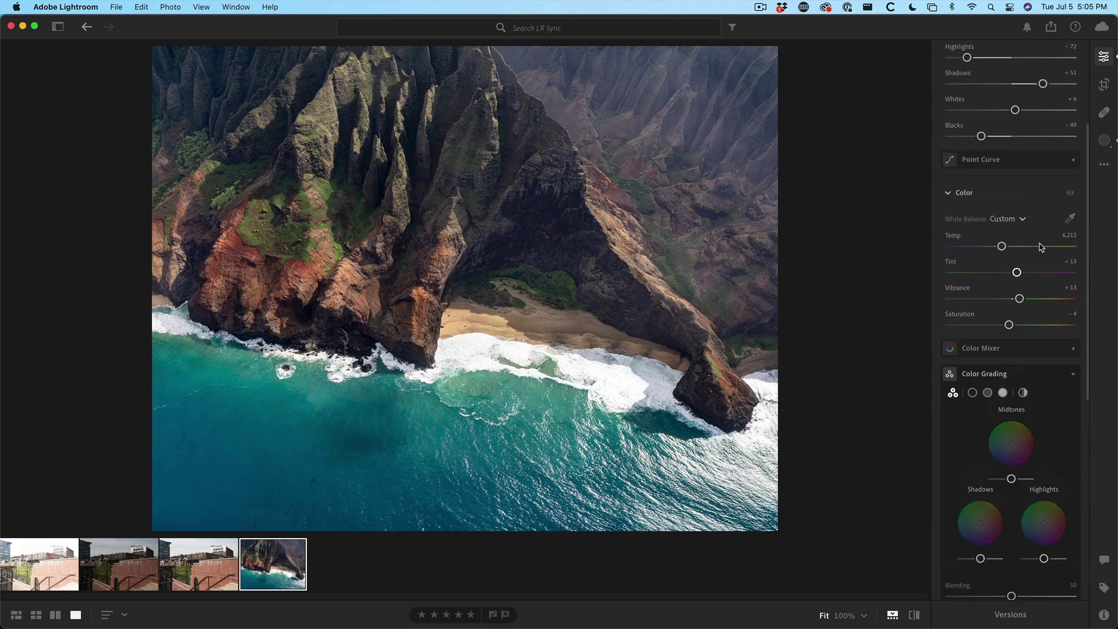
scroll(1041, 247, "up", 3)
Lift the aerial photo's Blacks to -14, then open the LR Sync album on the phone.
mouse_move(993, 207)
left_mouse_down()
mouse_move(1007, 206)
mouse_move(997, 205)
left_mouse_up()
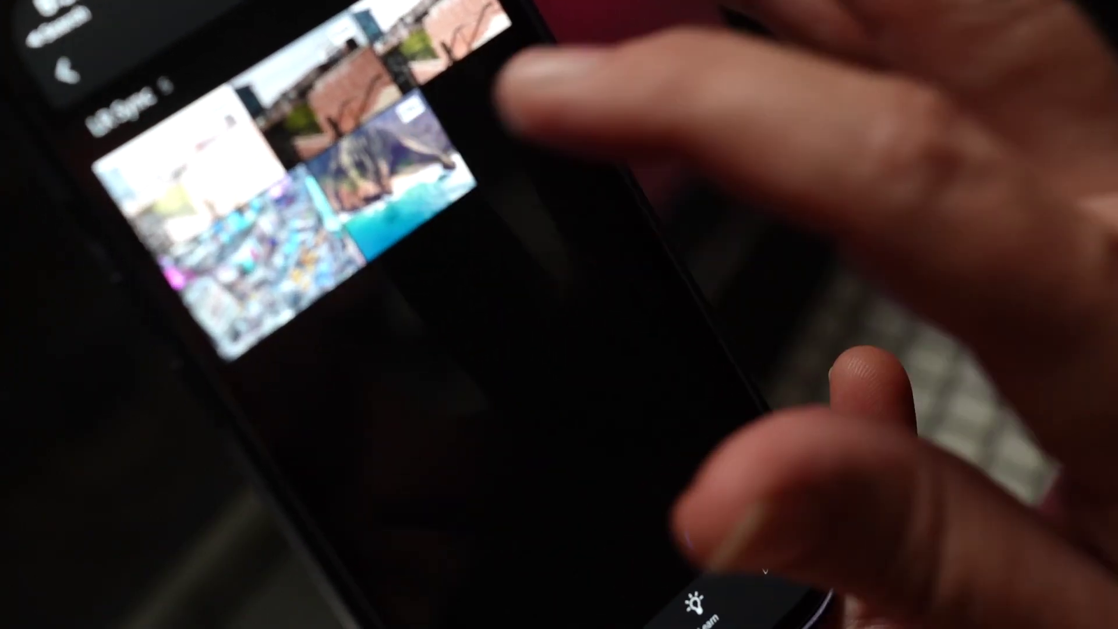
left_click(454, 175)
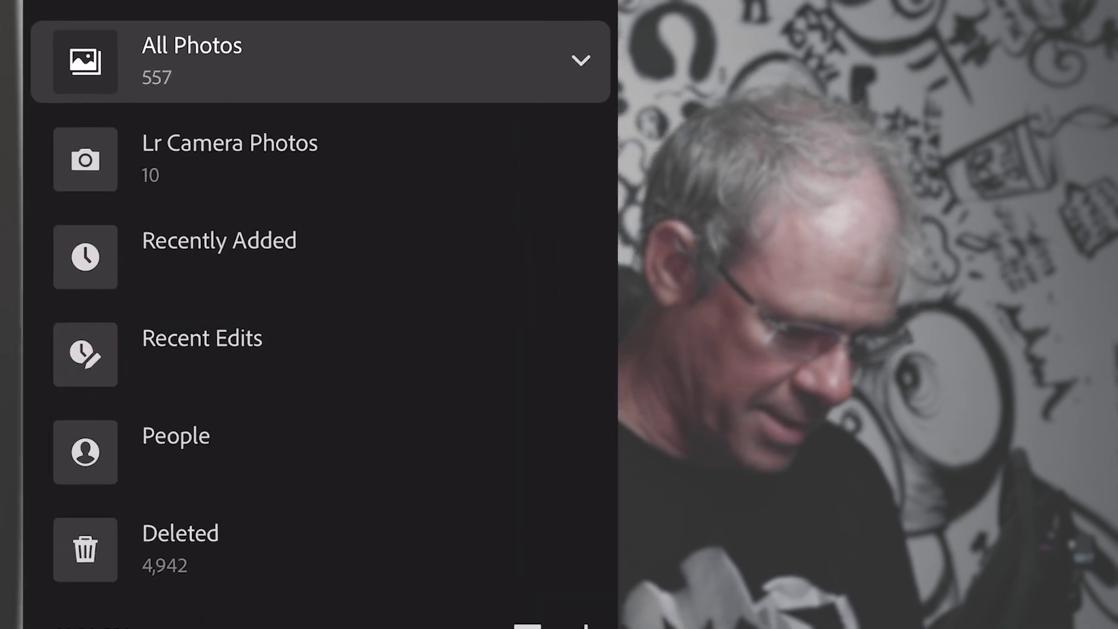
scroll(326, 315, "down", 10)
scroll(326, 315, "down", 8)
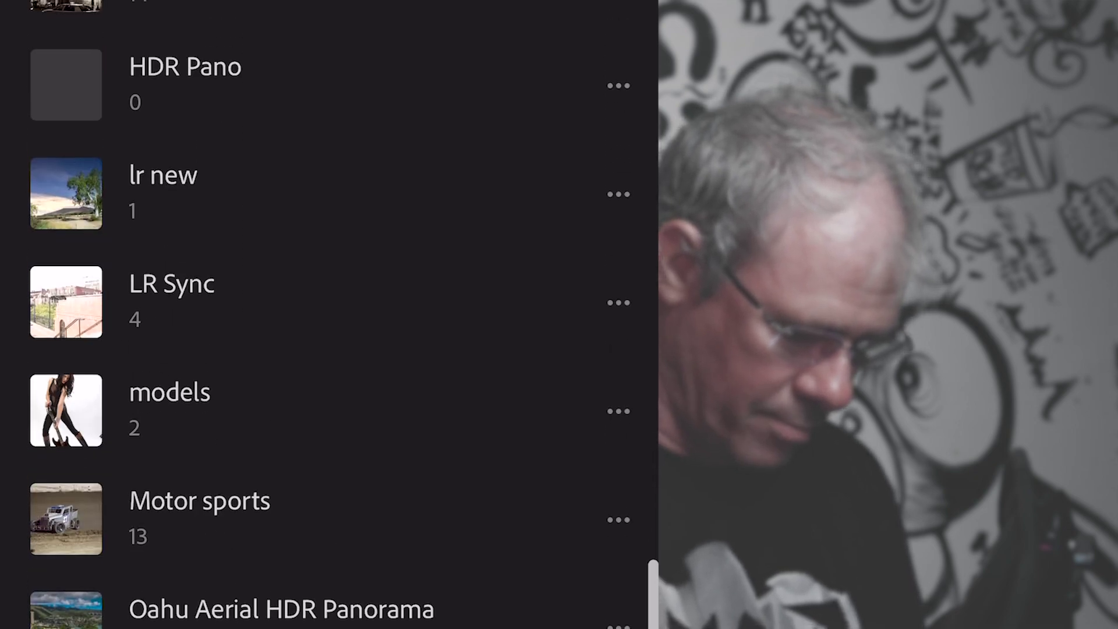
left_click(171, 302)
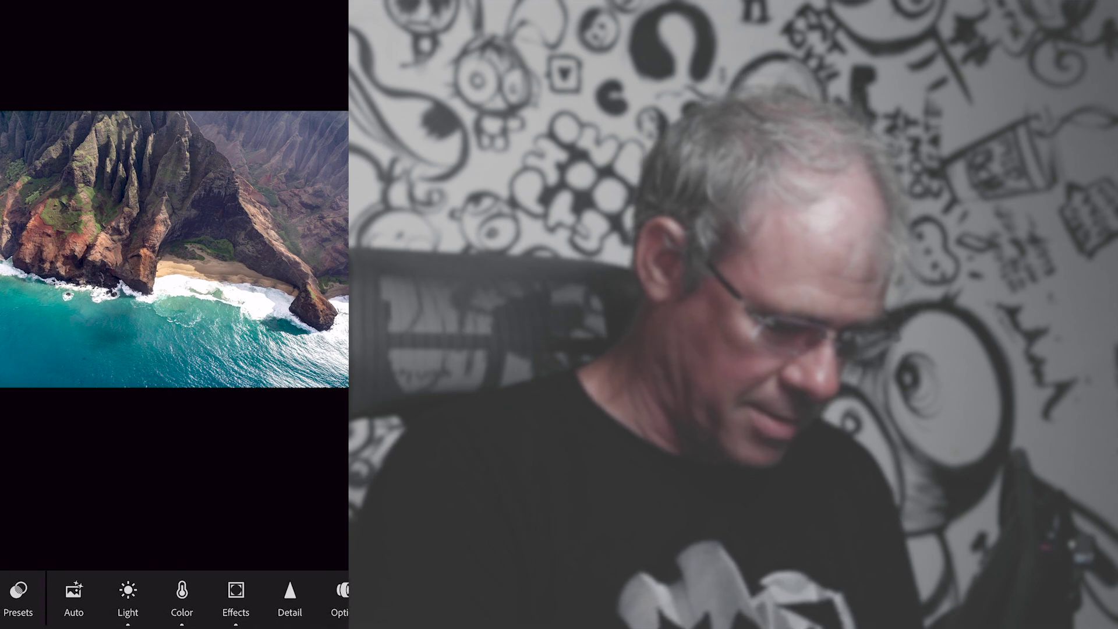
Set the aerial photo's Exposure to +0.49, Tint to -12 and Temp to about 9000K.
left_click(126, 600)
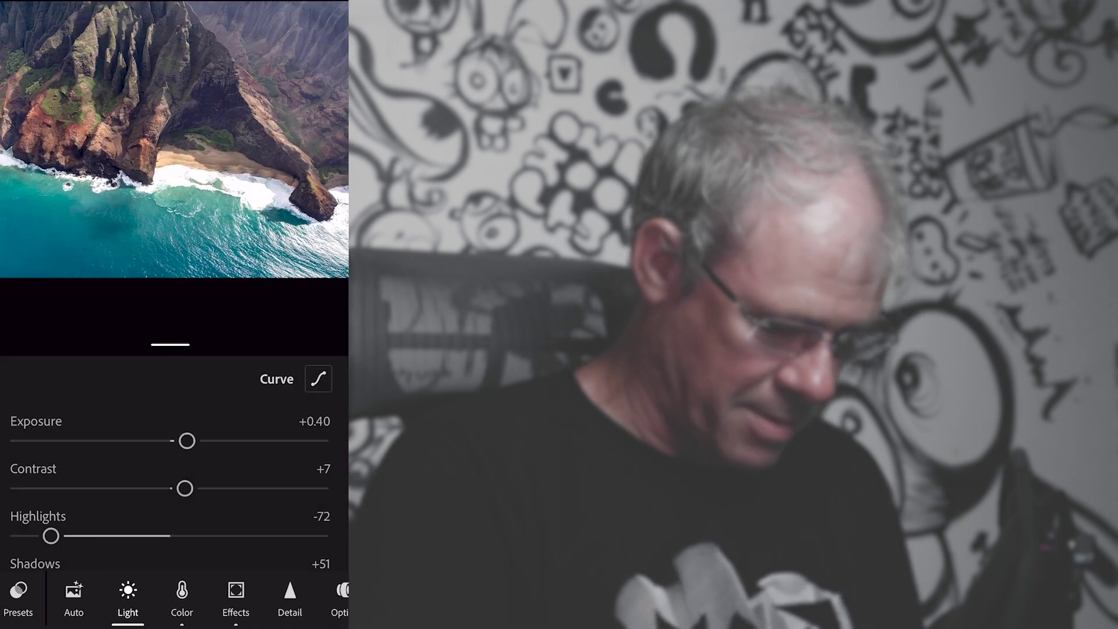
mouse_move(187, 441)
left_mouse_down()
mouse_move(209, 440)
mouse_move(191, 440)
left_mouse_up()
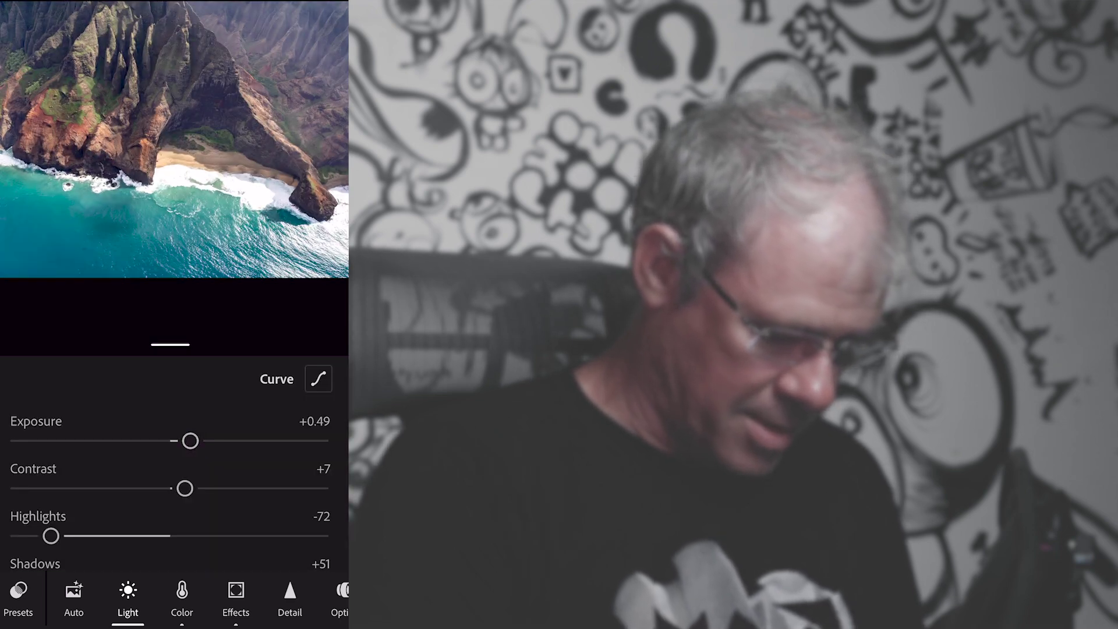
left_click(181, 600)
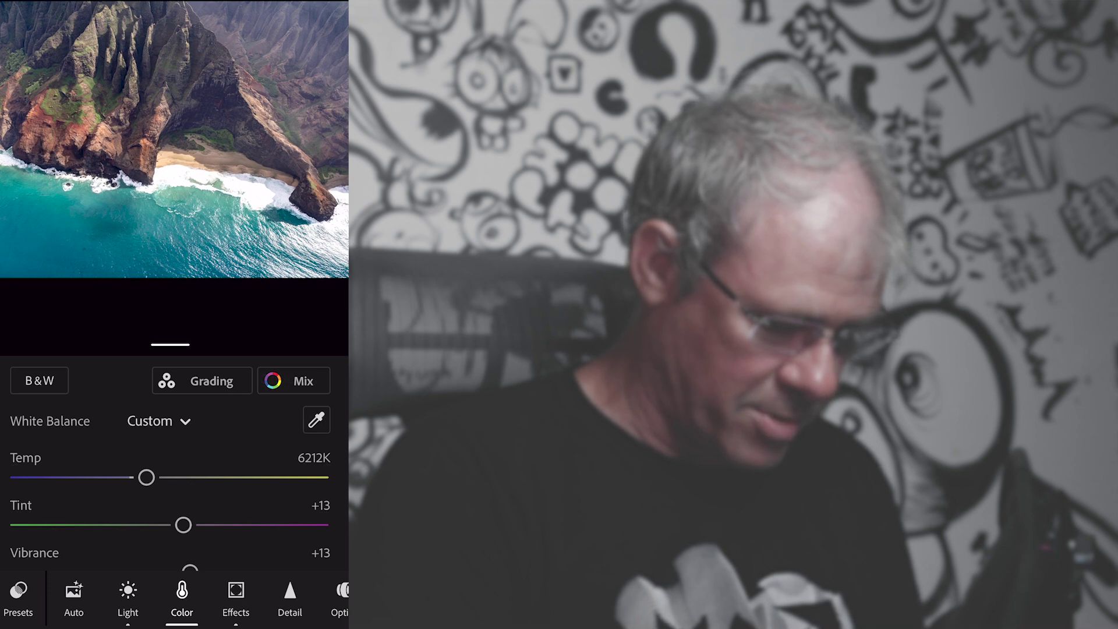
left_click_drag(146, 477, 174, 477)
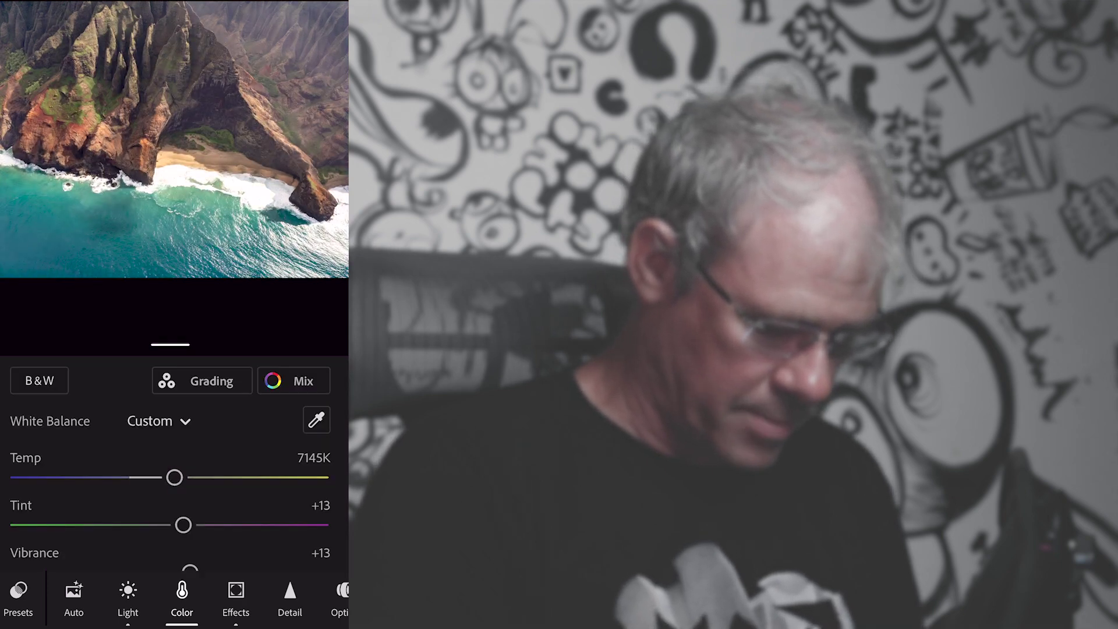
left_click_drag(183, 524, 158, 525)
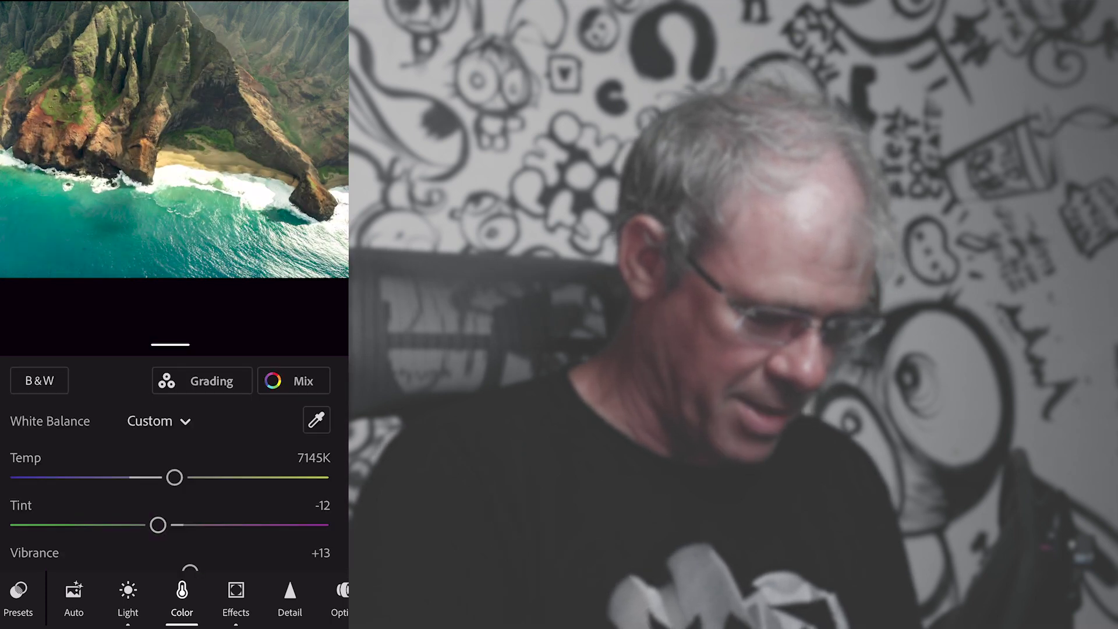
left_click_drag(174, 477, 212, 477)
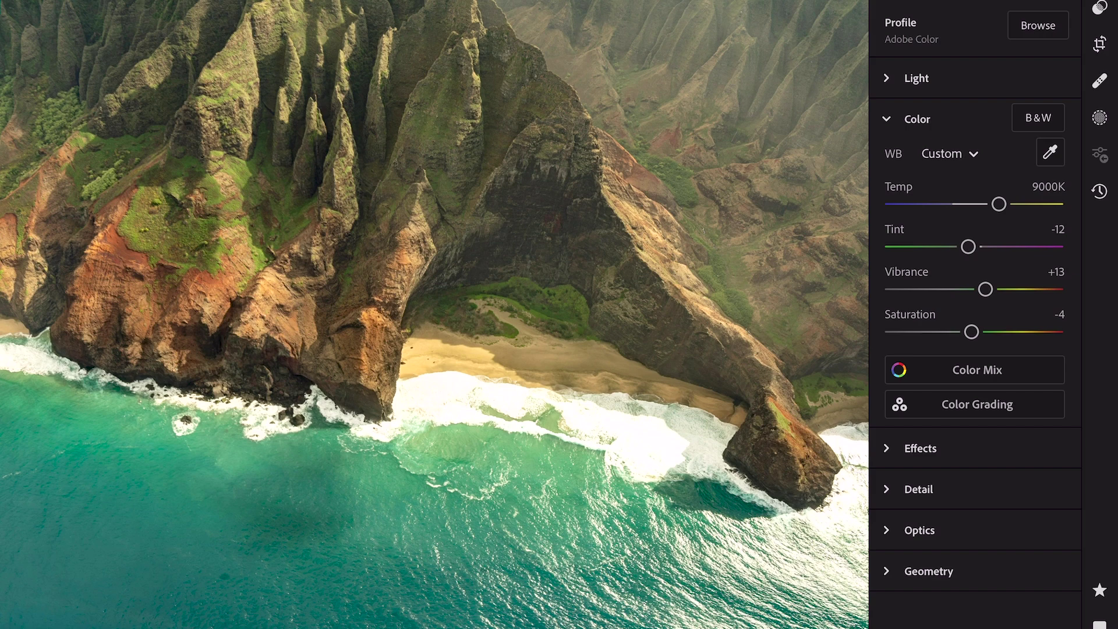
Cool the aerial photo's Temp slightly below the synced 9000K on the iPad.
left_click_drag(998, 204, 983, 204)
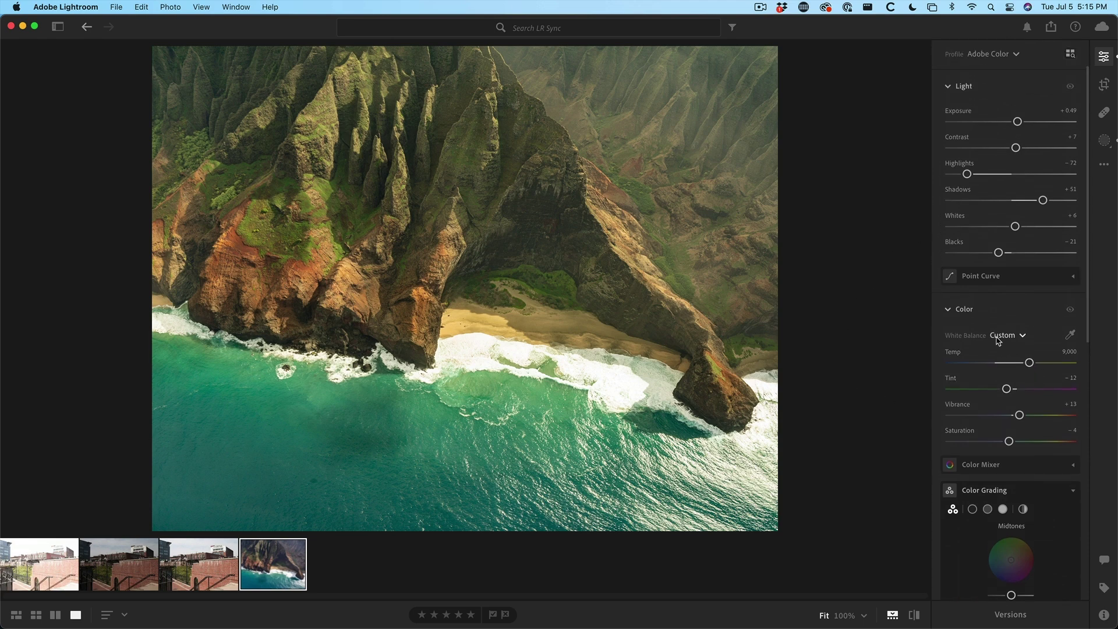
Reset the aerial photo's white balance to As Shot, then warm Temp to about 6,416.
double_click(976, 335)
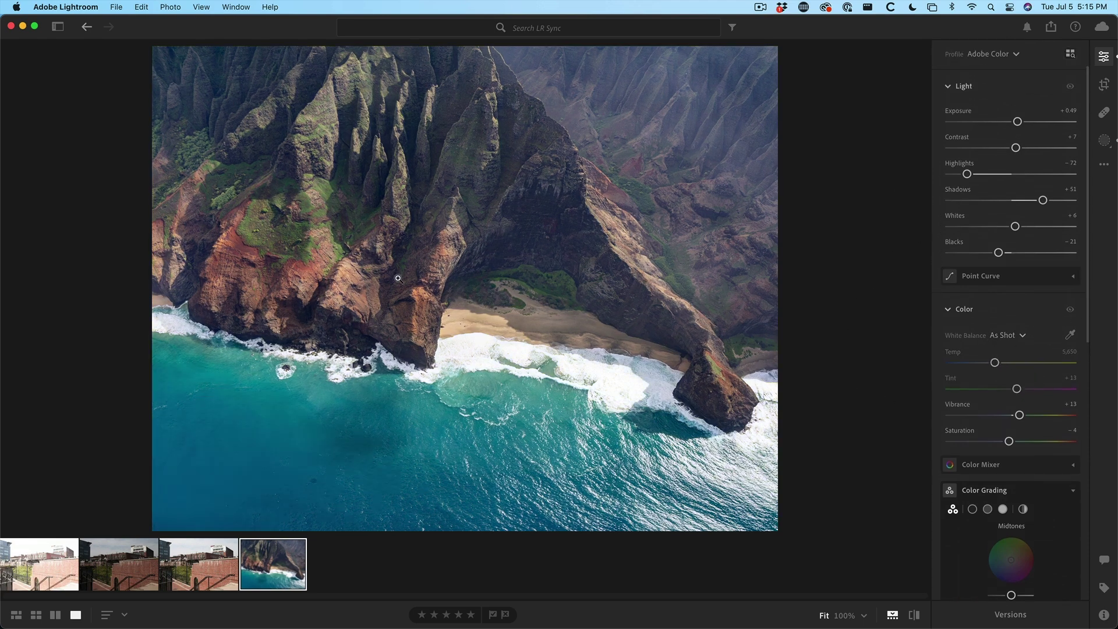
left_click_drag(998, 362, 1006, 362)
key("super+Tab")
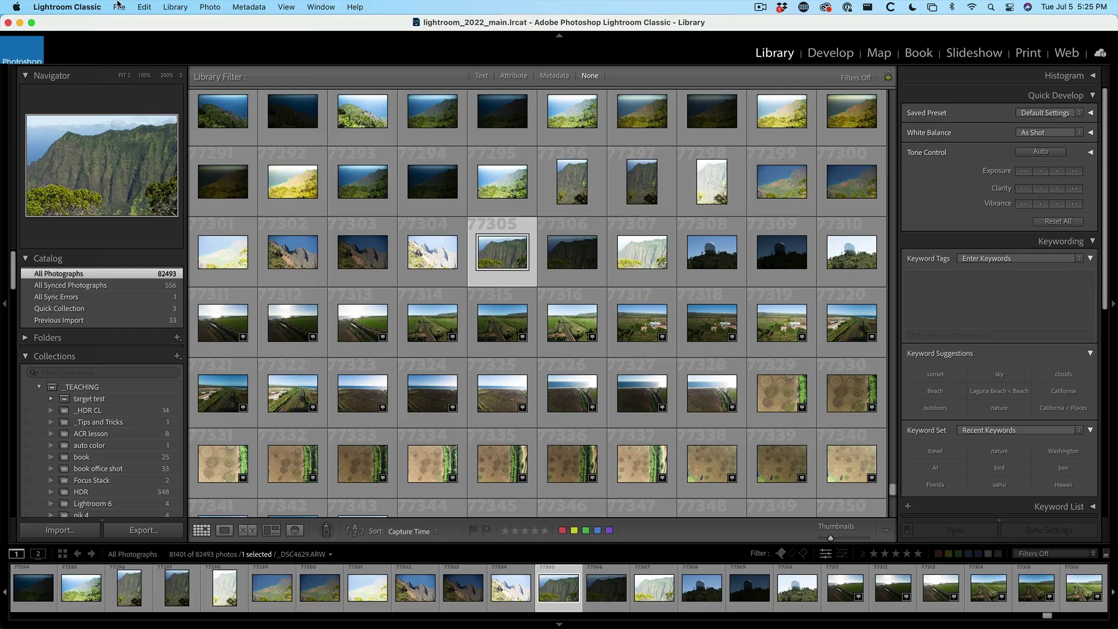
Open Auto Import Settings from the File > Auto Import menu.
left_click(118, 6)
mouse_move(173, 148)
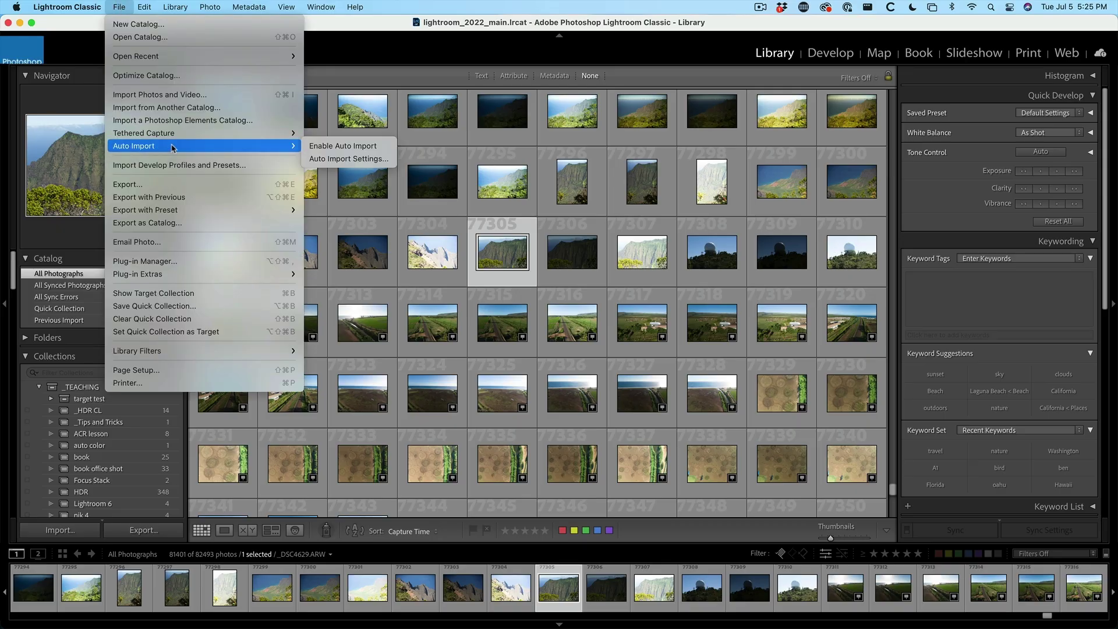
left_click(372, 159)
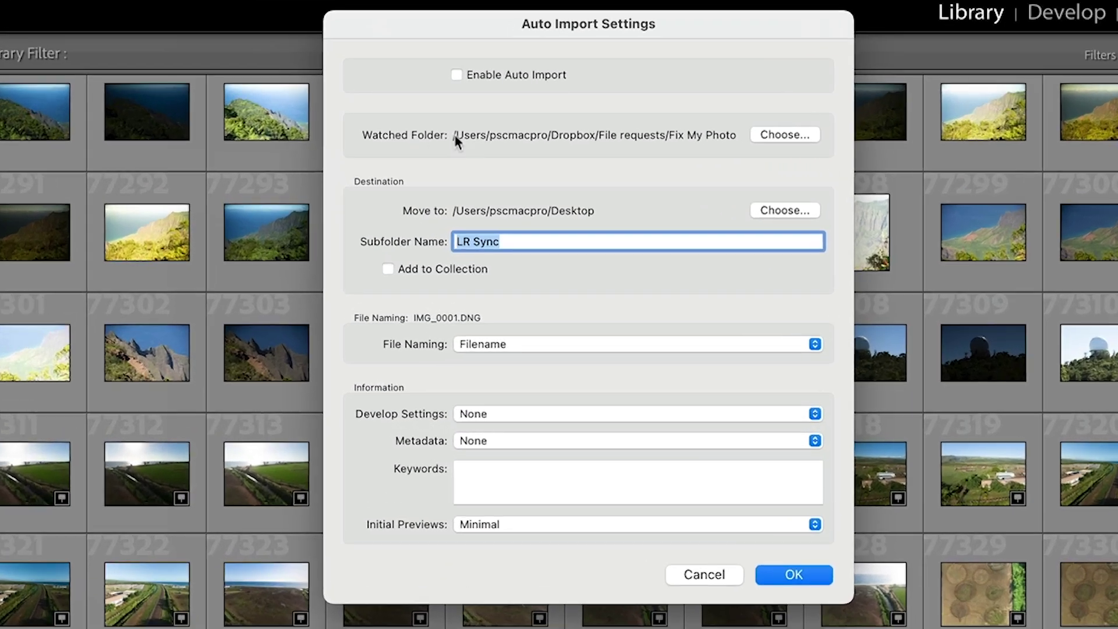
Watch Desktop/LR Sync and create a new Desktop folder named 'test' as the move destination.
left_click(785, 135)
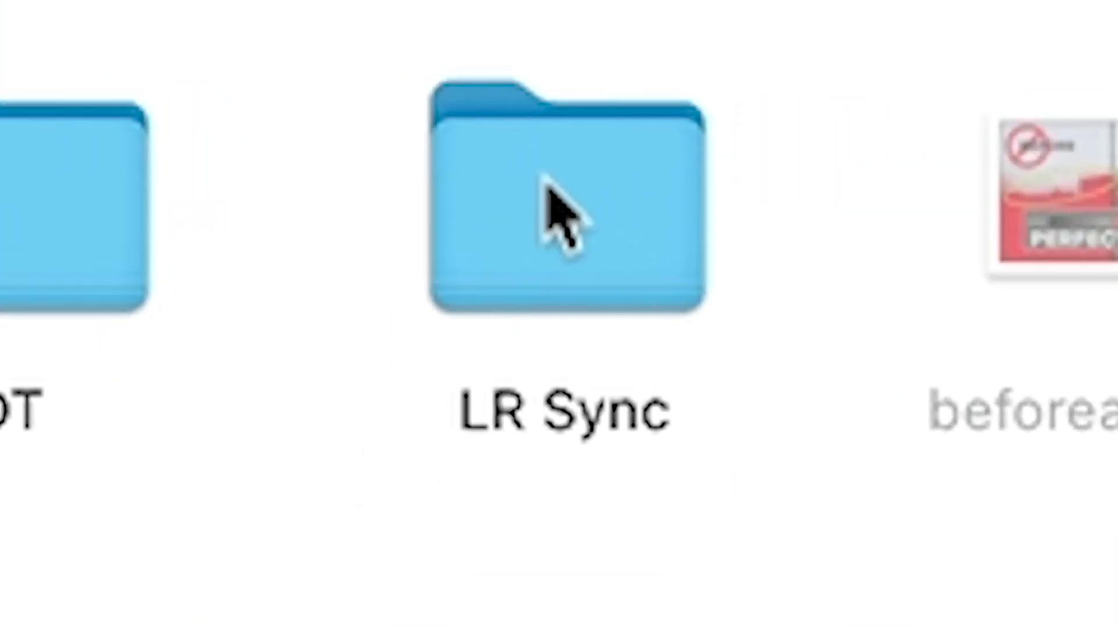
double_click(574, 156)
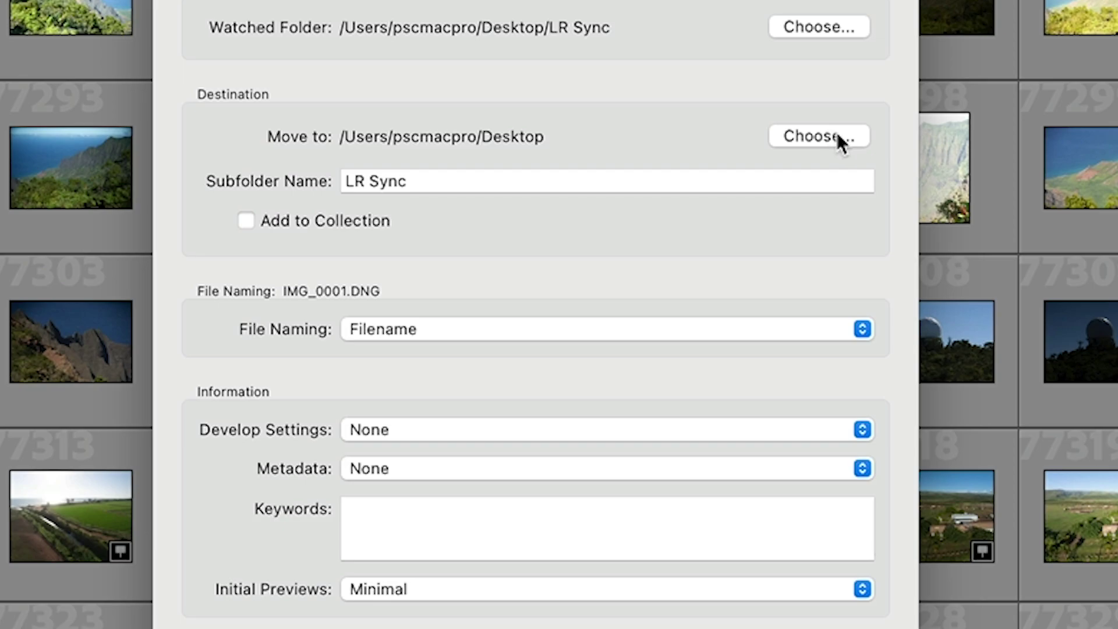
left_click(799, 213)
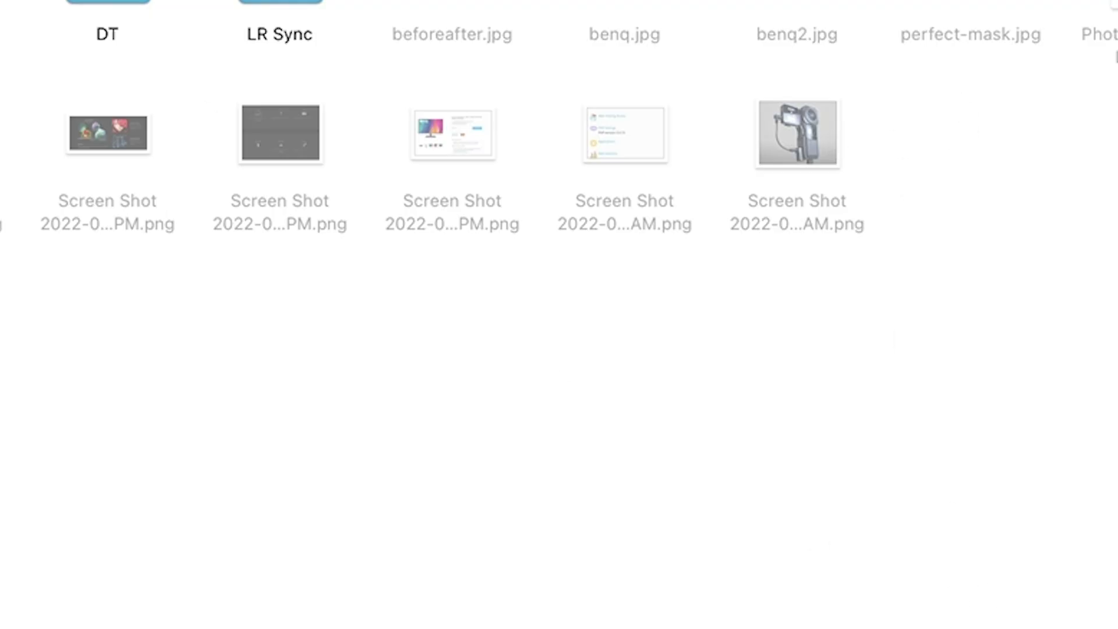
key("super+shift+n")
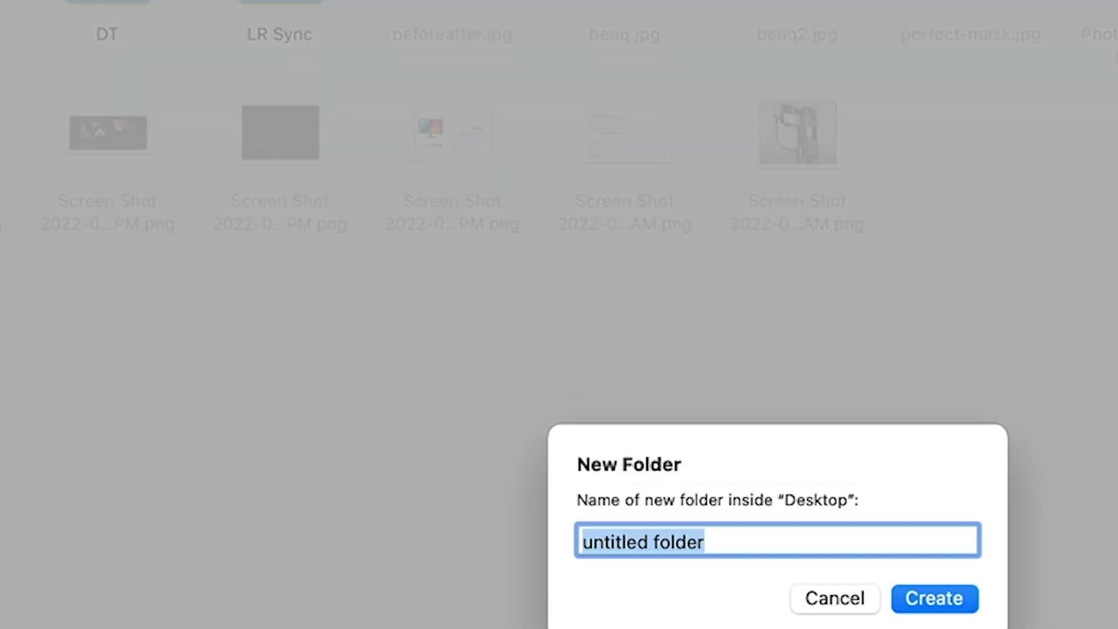
type("test")
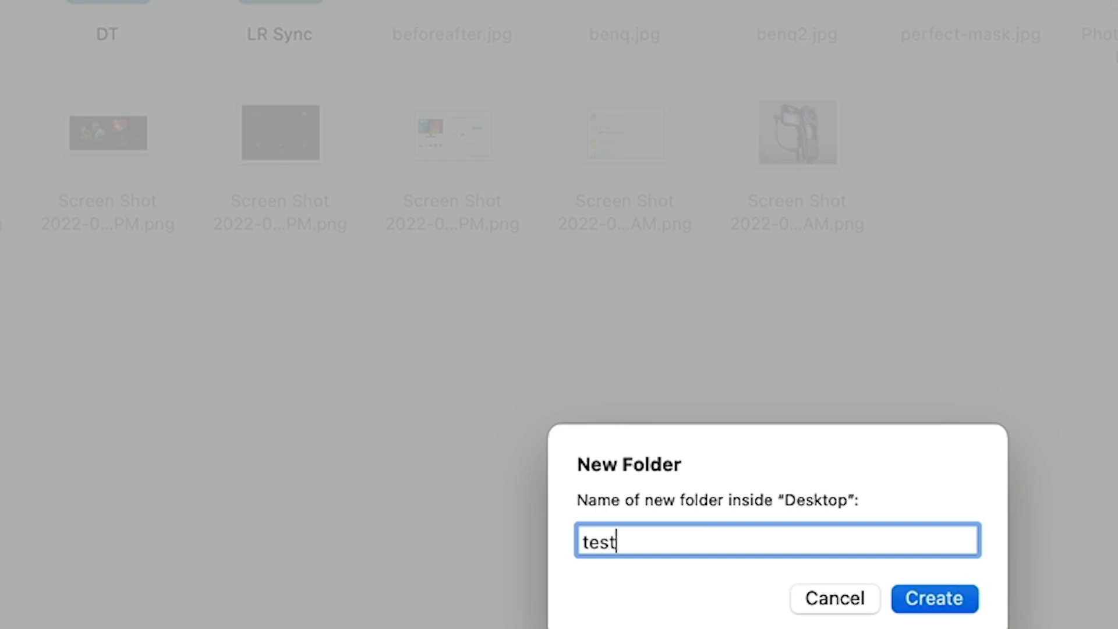
key("Return")
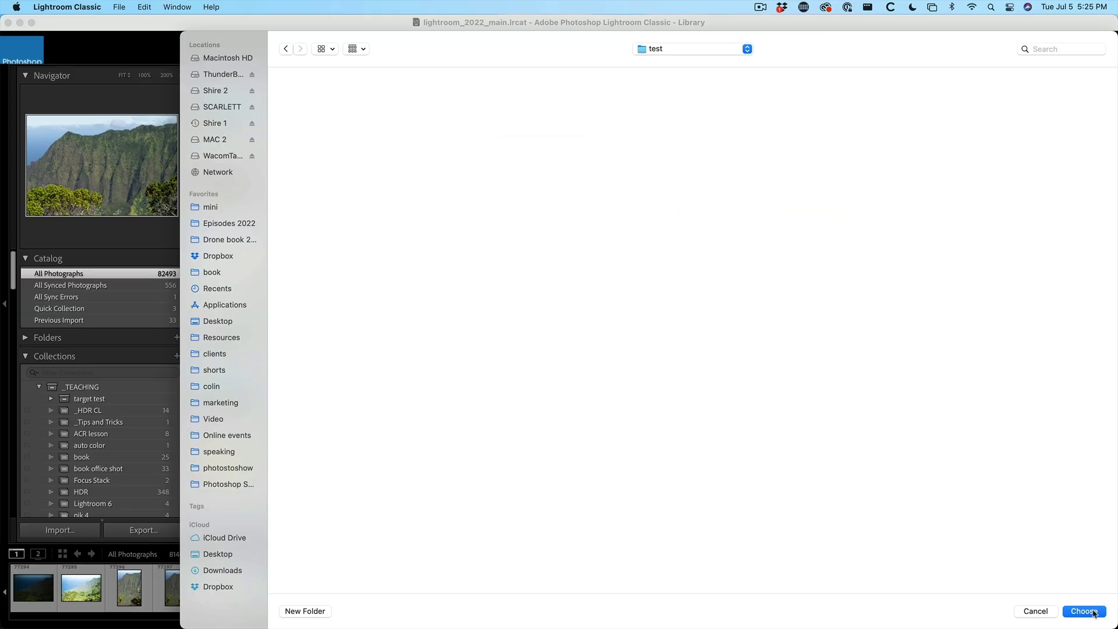
Confirm the test folder, add auto-imported photos to the LR Sync collection, and save.
left_click(1093, 612)
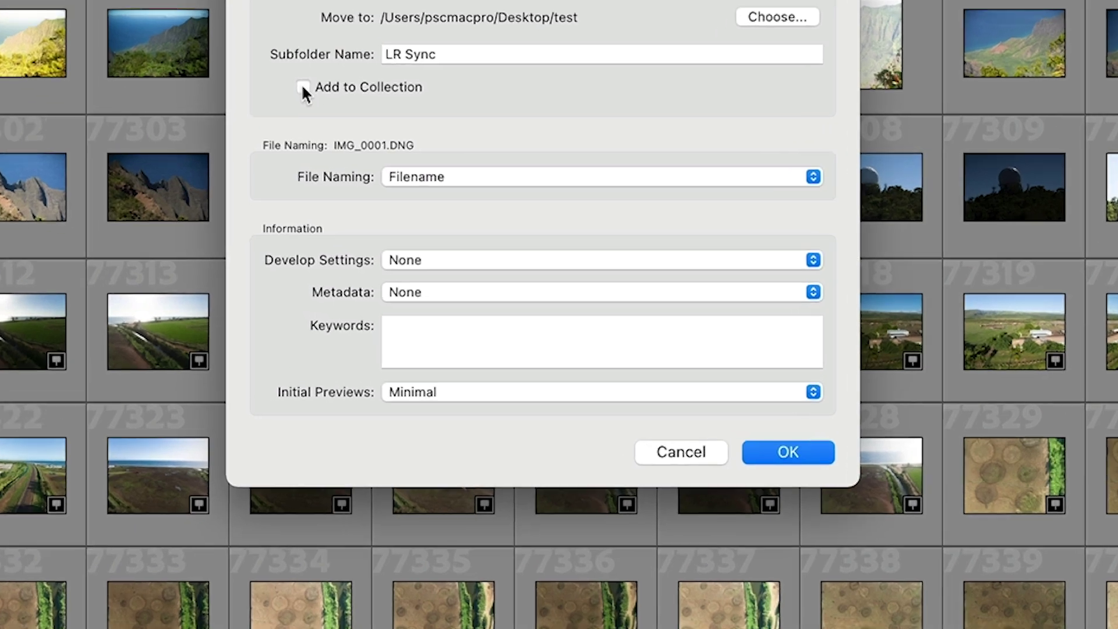
left_click(434, 203)
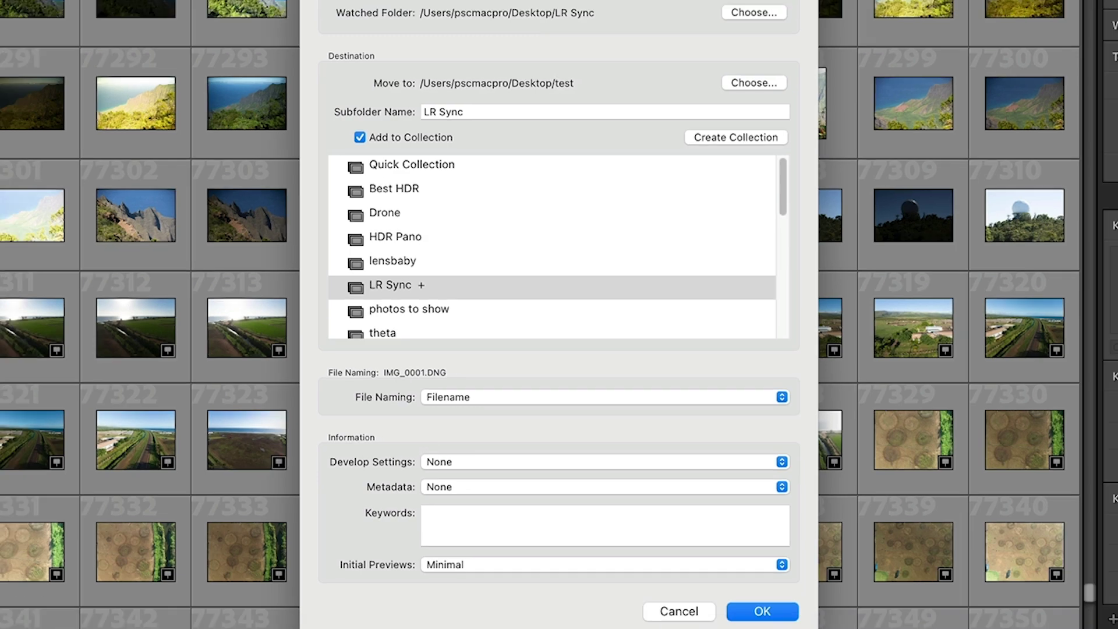
left_click(777, 610)
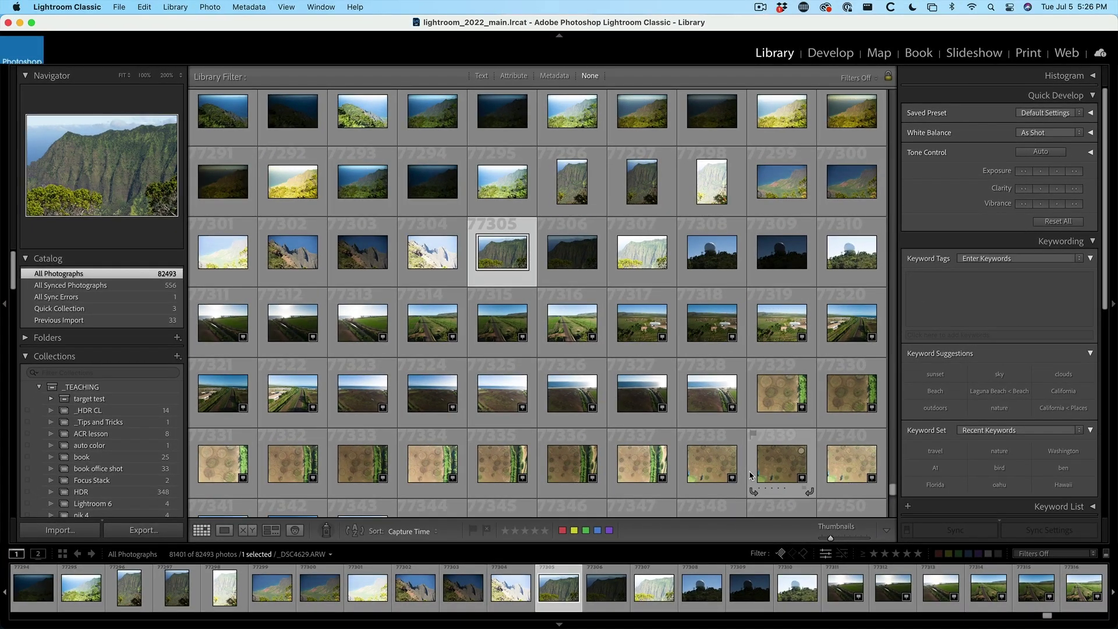
Enable Auto Import, then move the Lightroom window aside to reveal the Desktop files.
left_click(120, 7)
mouse_move(142, 151)
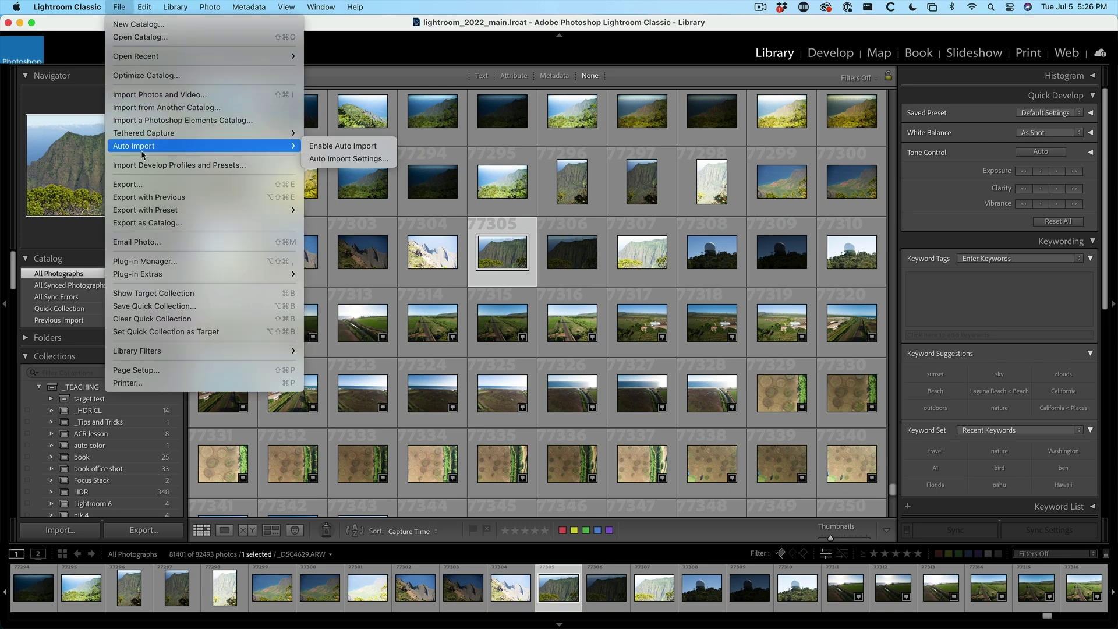
left_click(335, 146)
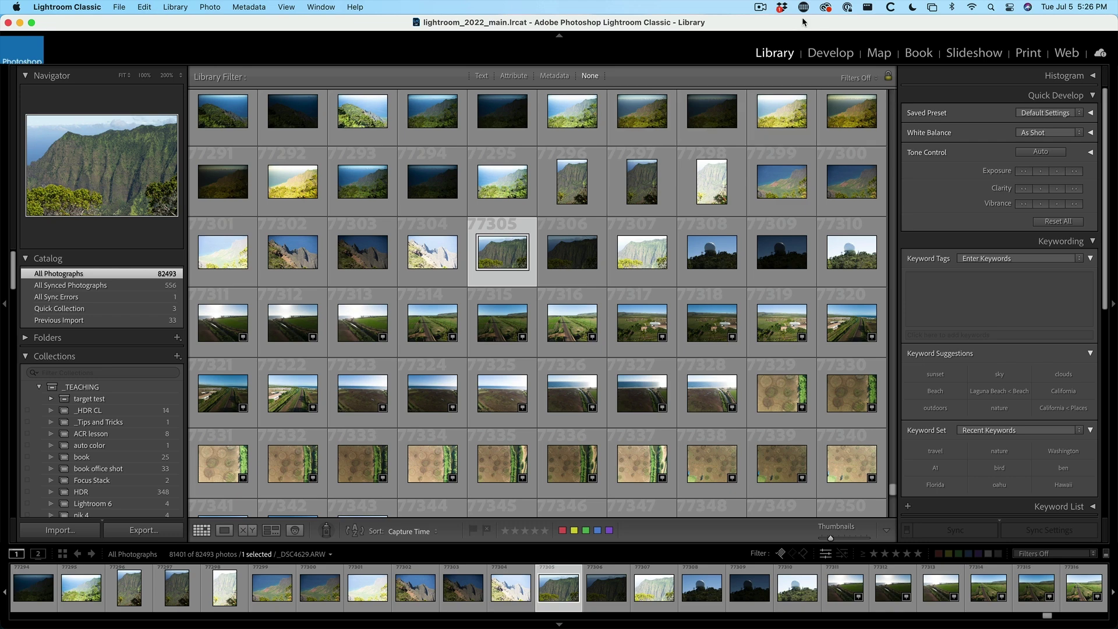
left_click_drag(802, 22, 553, 43)
left_click(907, 91)
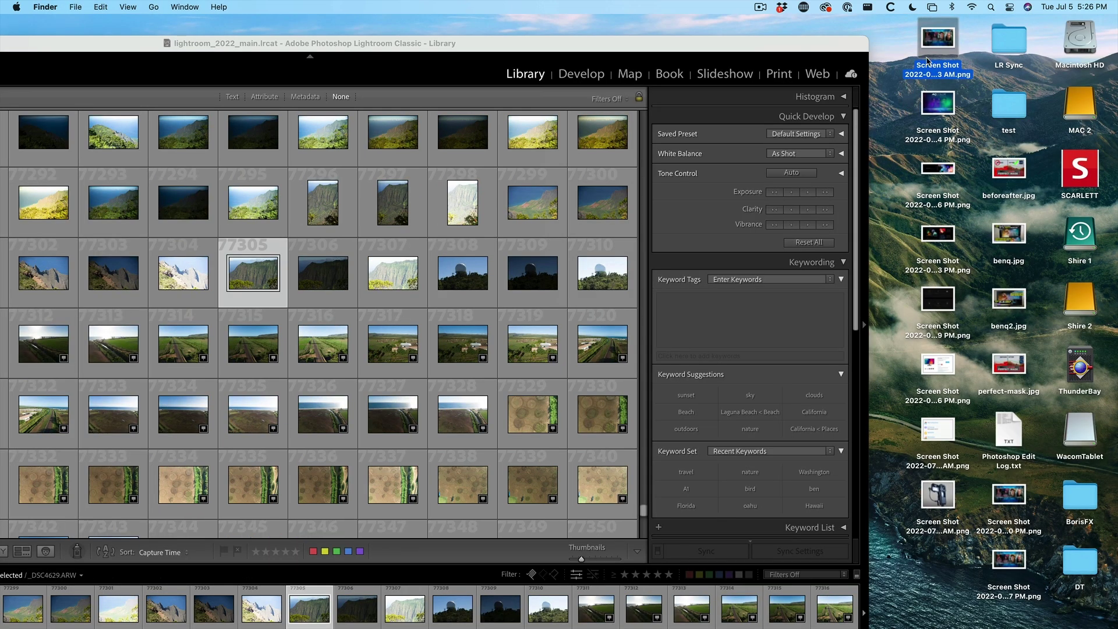
Preview a Desktop screenshot and drop it into the LR Sync folder for auto-import.
key("space")
key("space")
left_click_drag(942, 41, 920, 56)
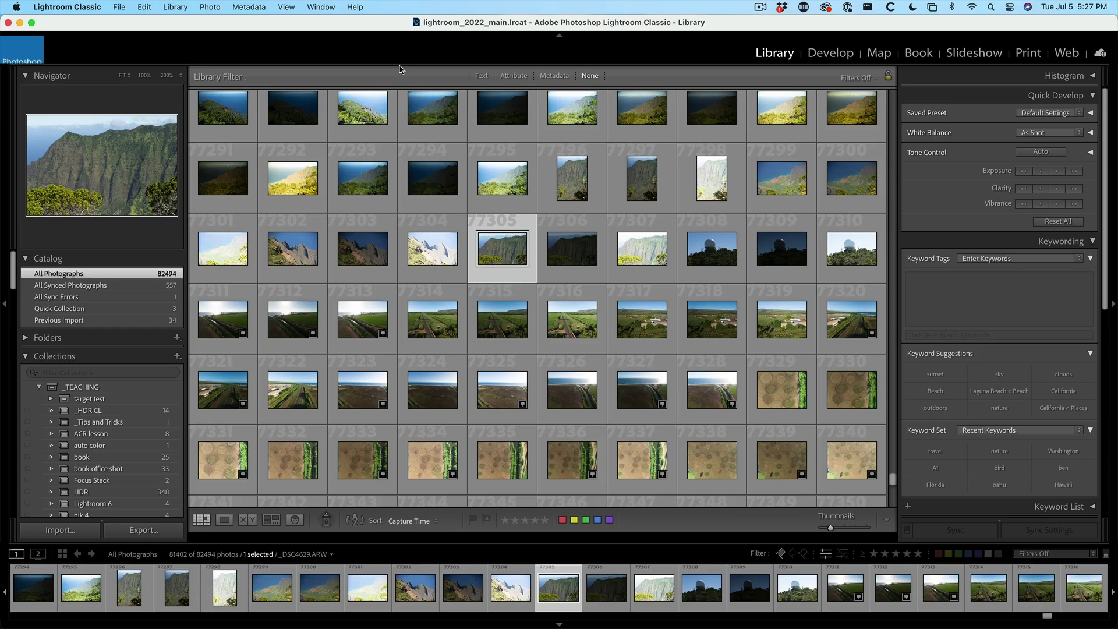
Open the LR Sync collection, view the new fifth screenshot large, and return to Grid.
left_click_drag(13, 272, 8, 487)
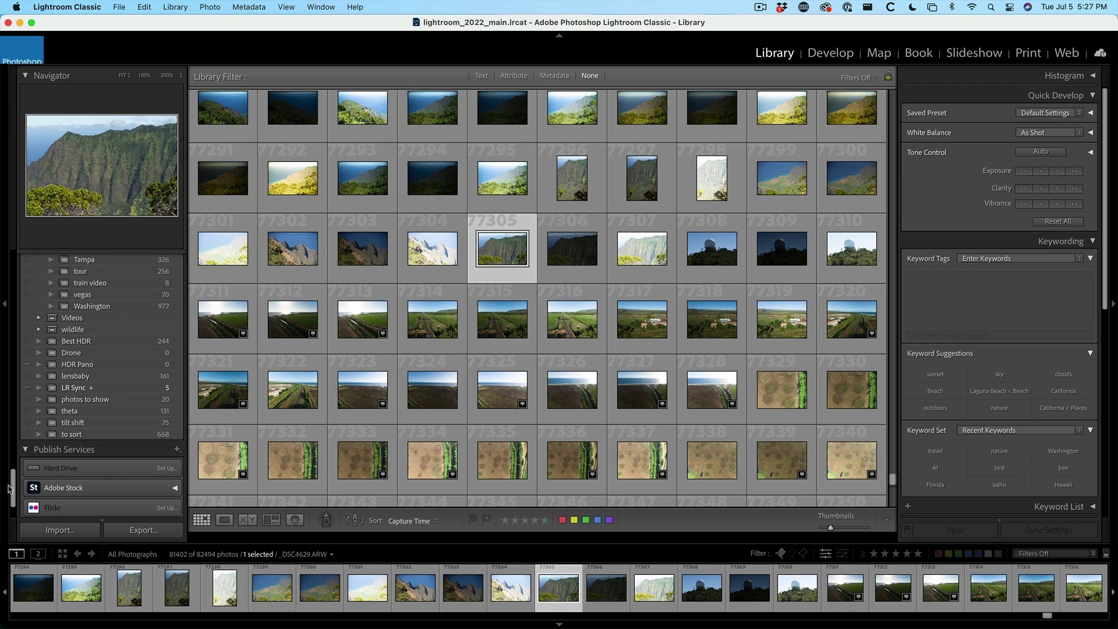
left_click(137, 391)
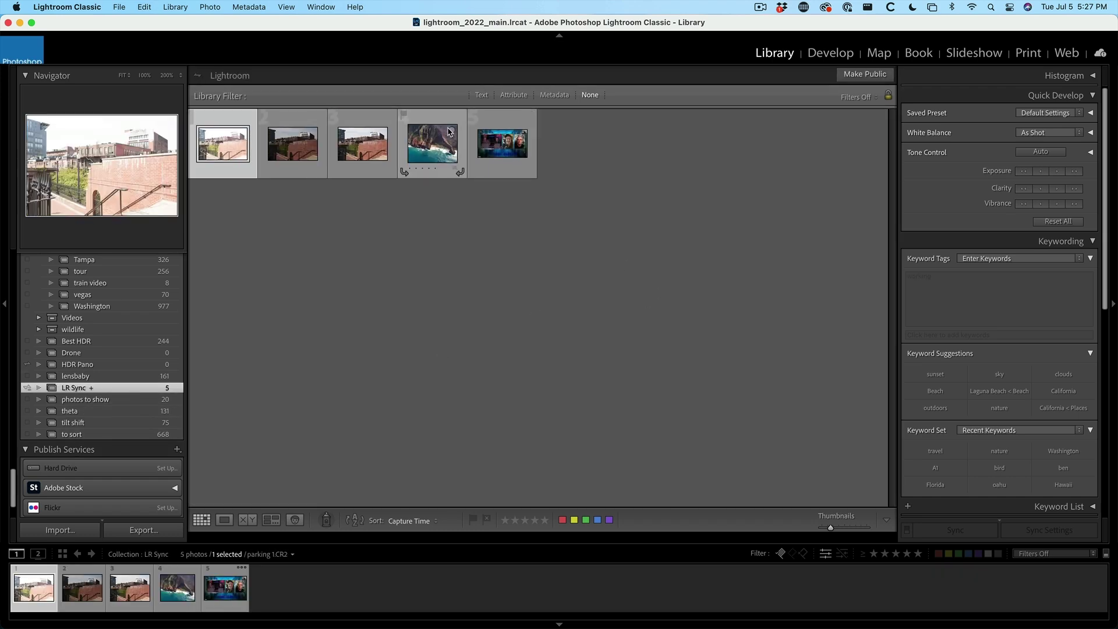
double_click(511, 131)
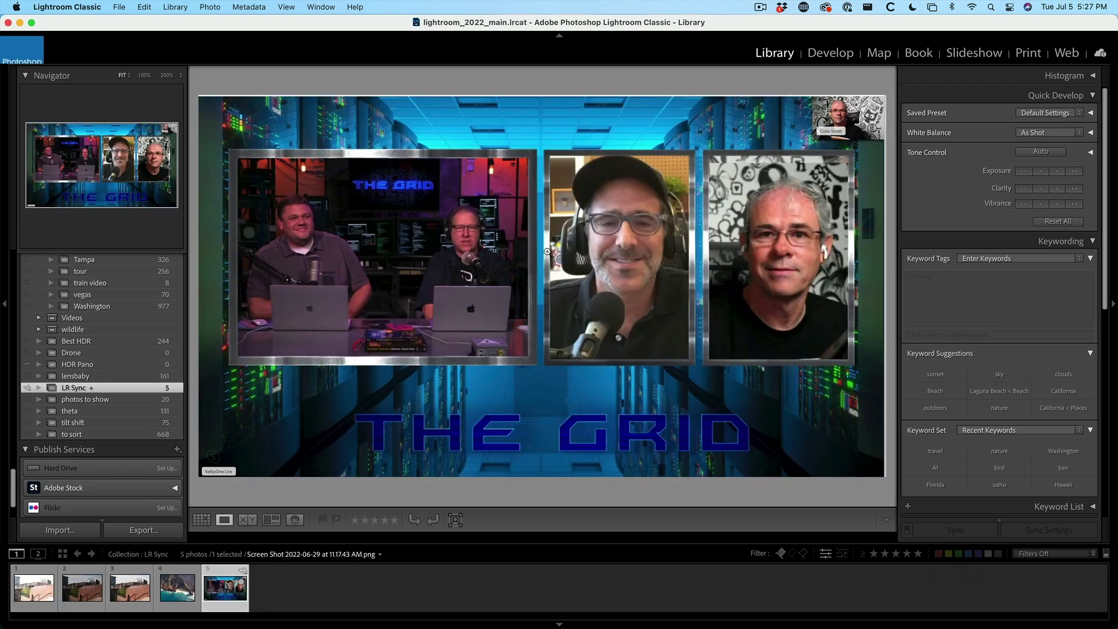
key("g")
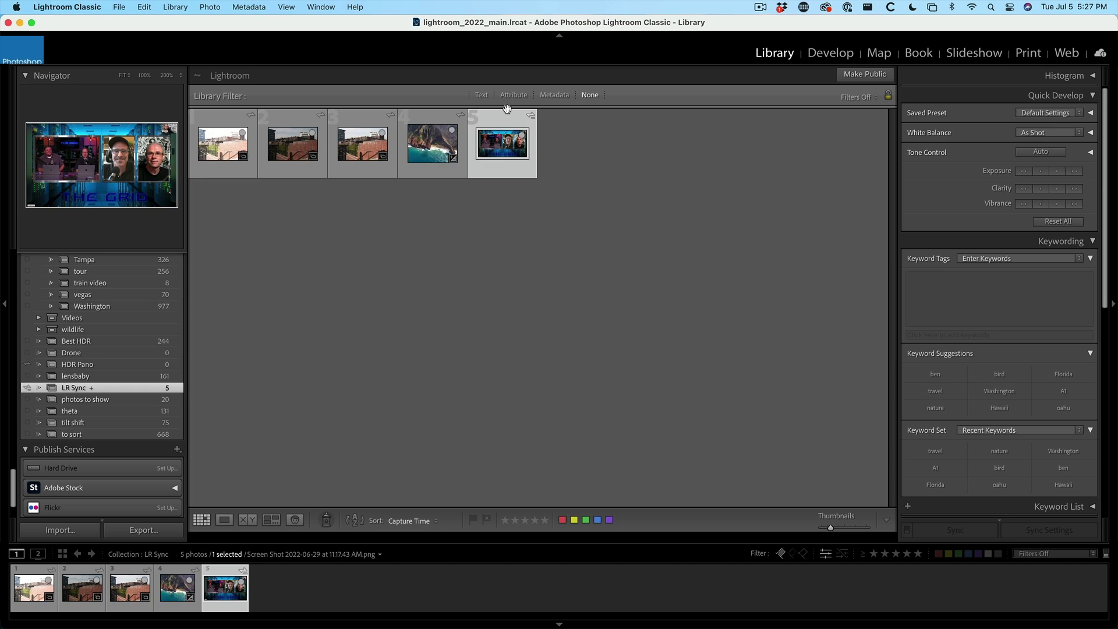
key("super+Tab")
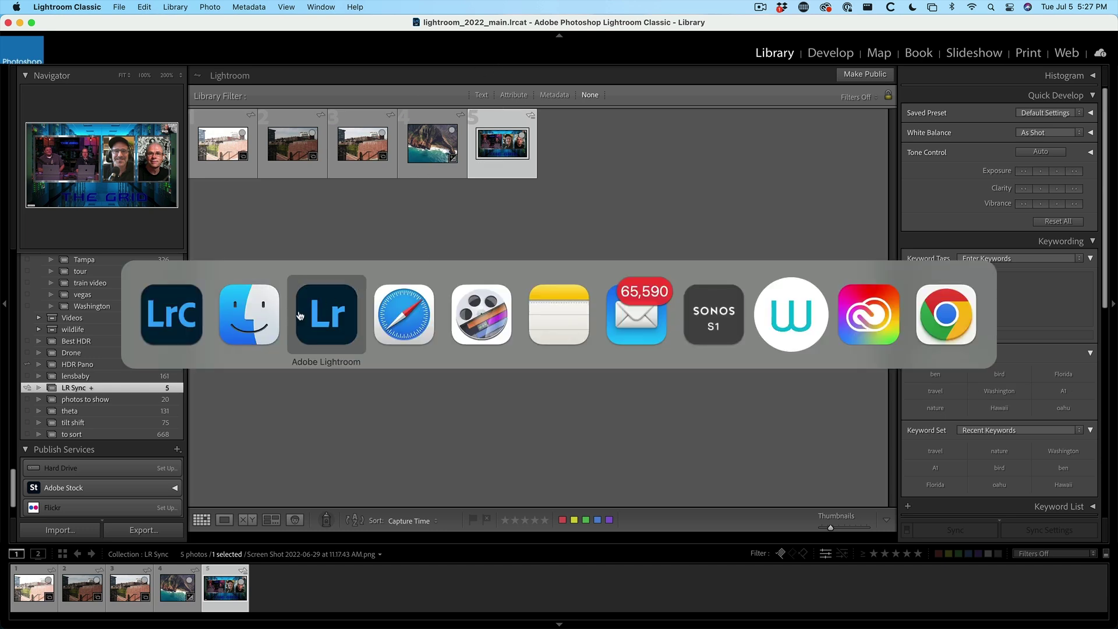
Switch to Adobe Lightroom, where the LR Sync album shows 4 photos.
left_click(326, 315)
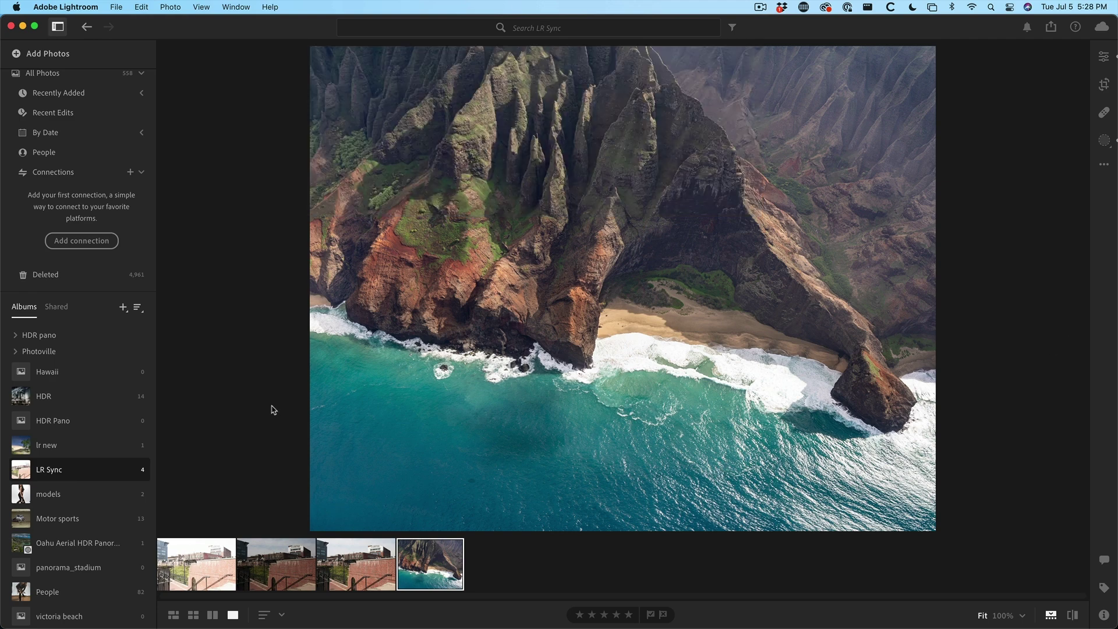
Add the HDR album's Times Square photo to the LR Sync album and confirm it synced.
left_click(89, 403)
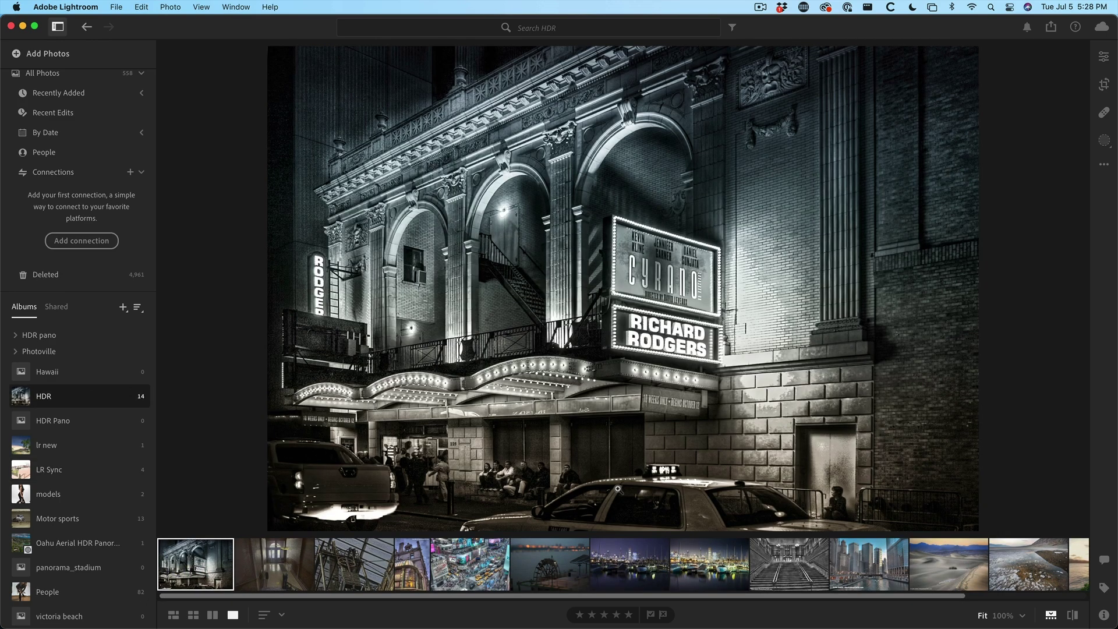
left_click(477, 569)
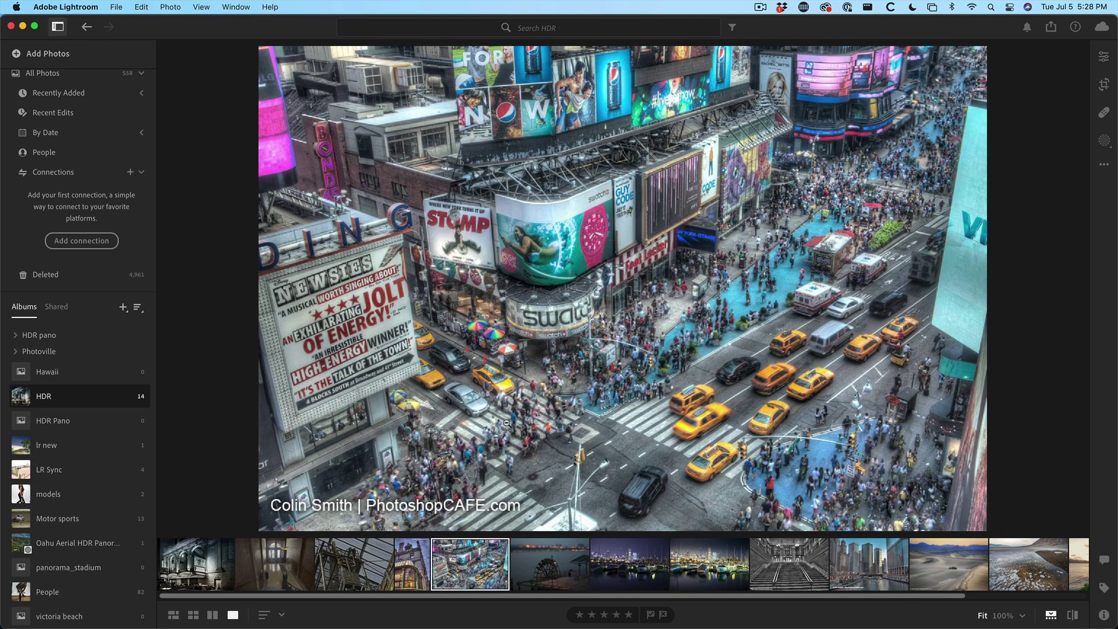
left_click_drag(473, 560, 87, 477)
left_click(102, 478)
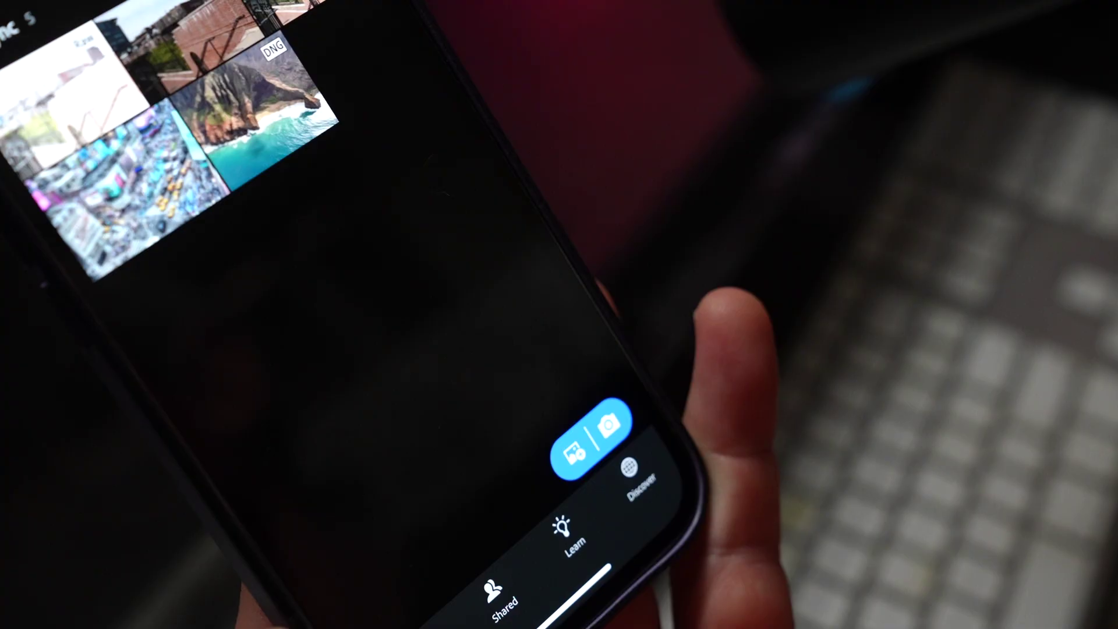
left_click(117, 192)
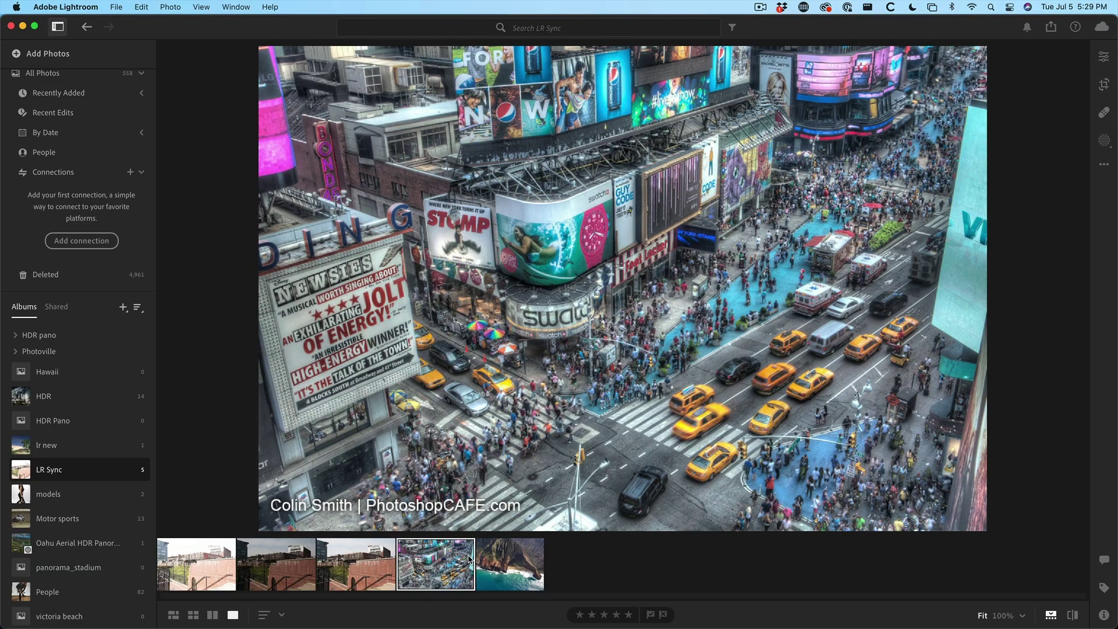
key("super+Tab")
left_click(244, 305)
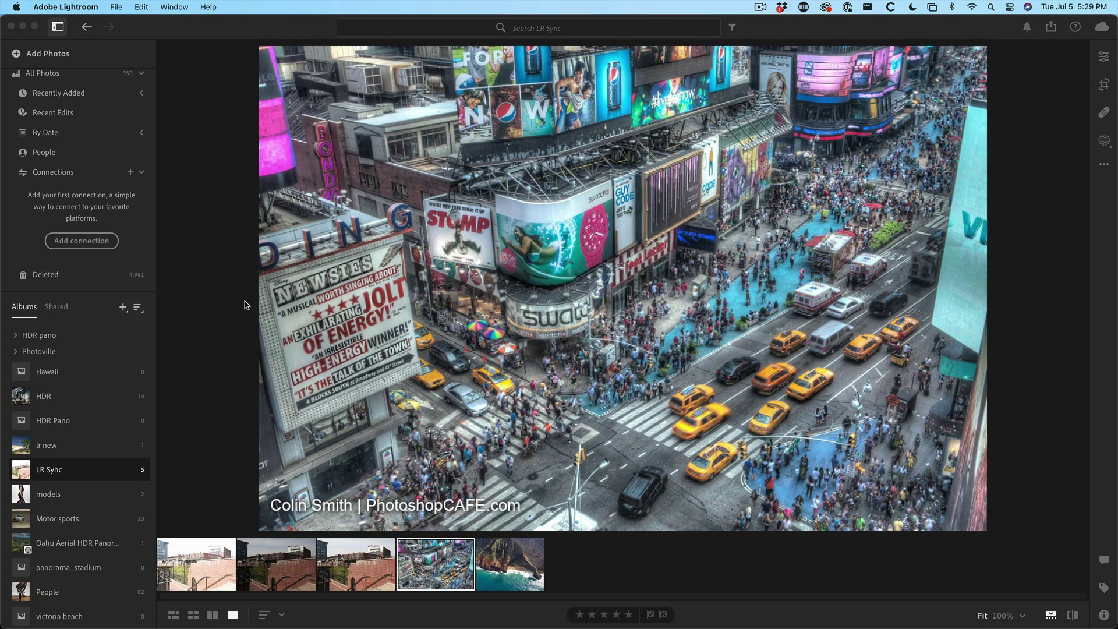
Open the Times Square photo in Loupe view from the LR Sync grid.
double_click(425, 145)
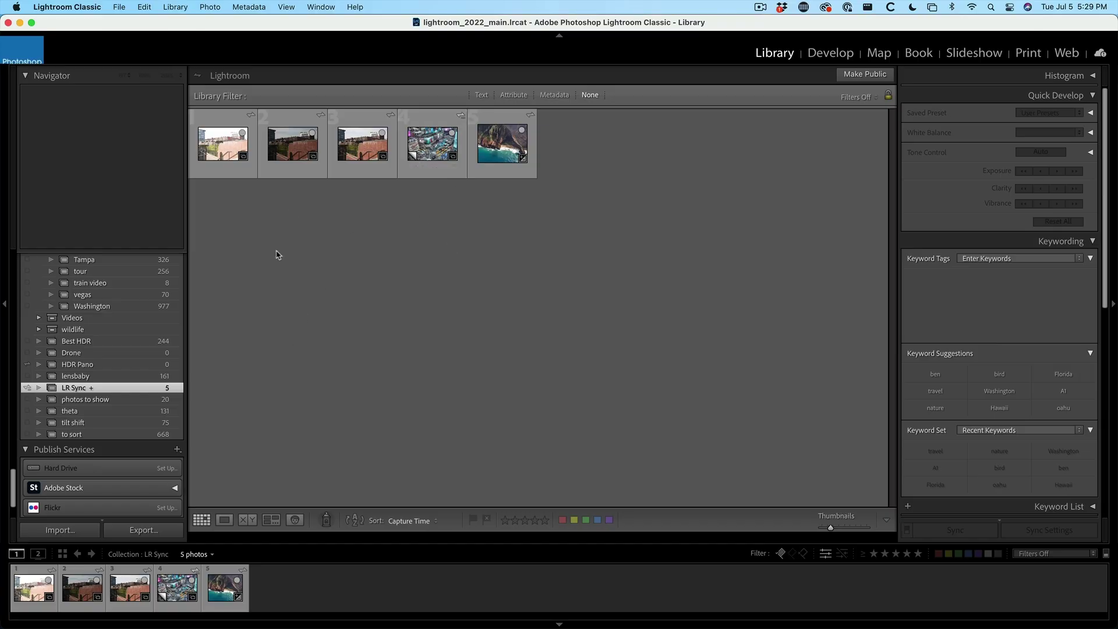